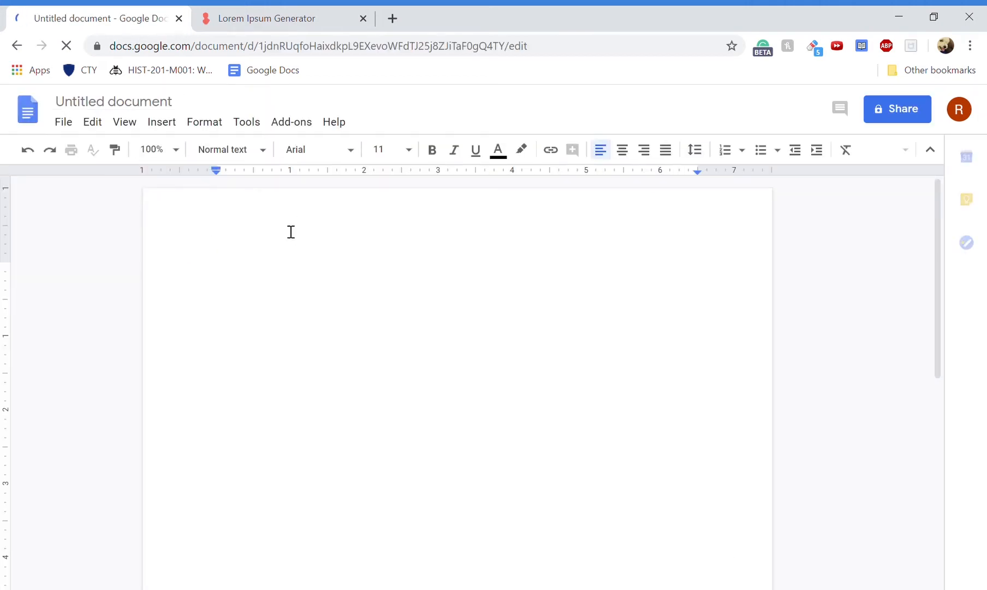
- Rename the untitled document to 'Title'
{"action": "left_click", "coordinate": [161, 104]}
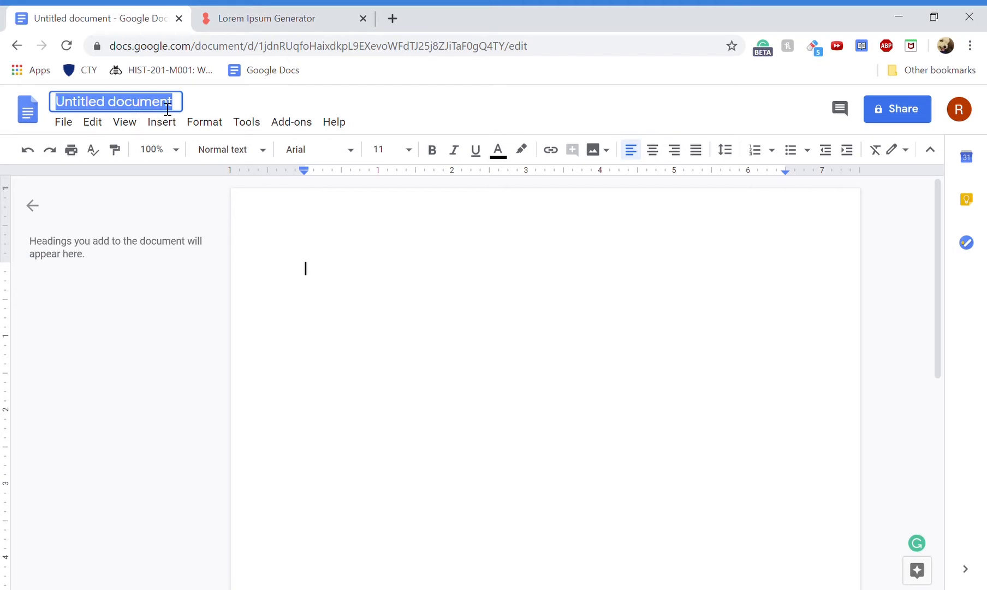
{"action": "type", "text": "Title"}
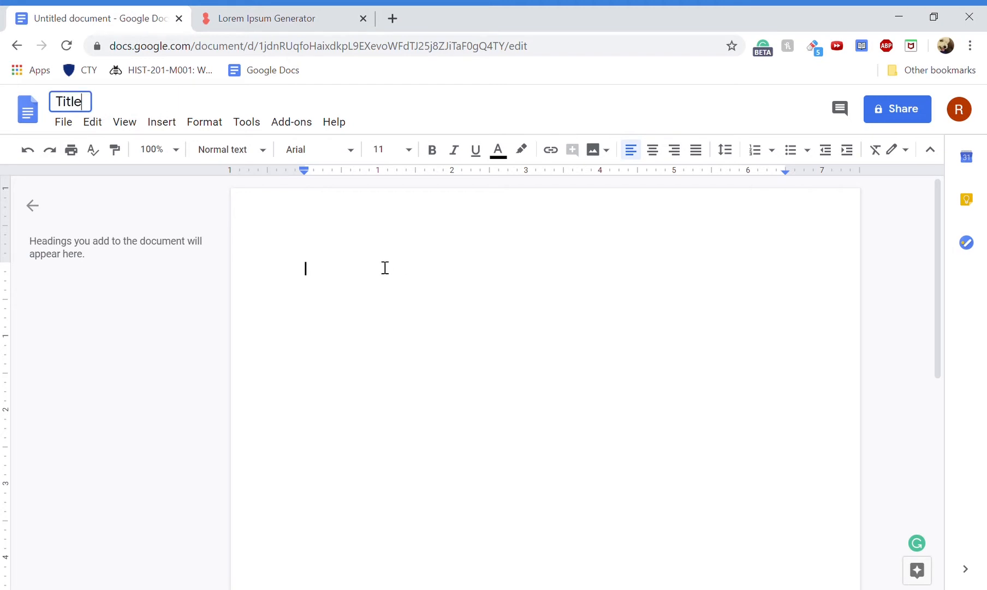
{"action": "key", "text": "Return"}
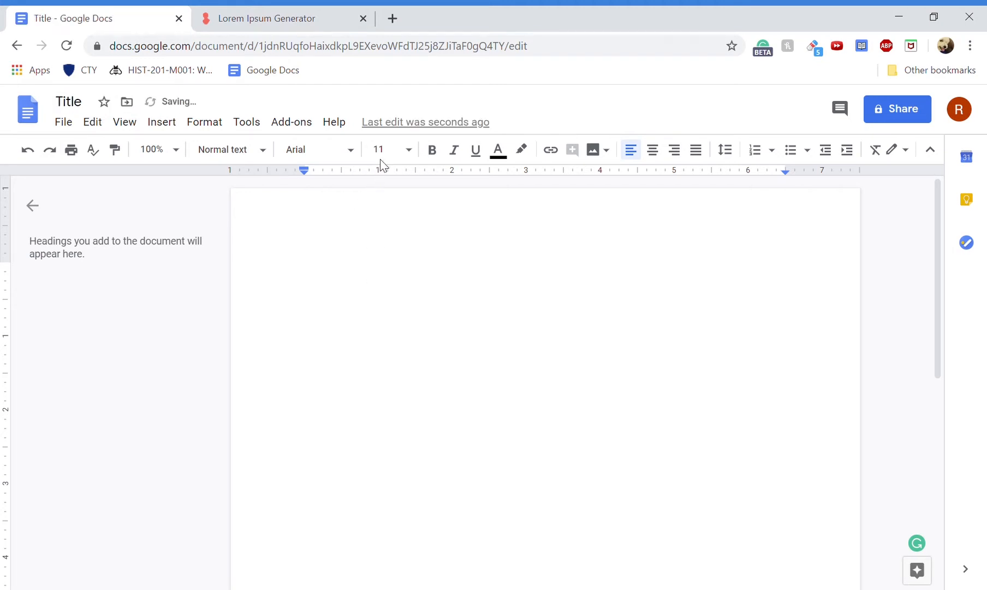
{"action": "left_click", "coordinate": [382, 150]}
- Type '18 font' at size 18 and 'smaller font' at size 10 on the next line
{"action": "left_click", "coordinate": [397, 330]}
{"action": "type", "text": "18 font"}
{"action": "key", "text": "Return"}
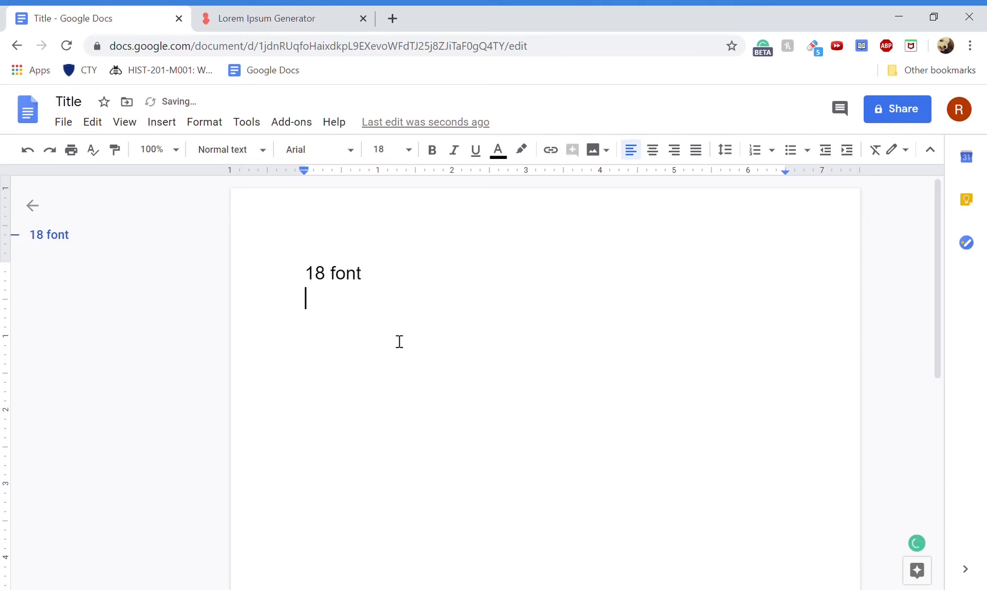
{"action": "left_click", "coordinate": [377, 149]}
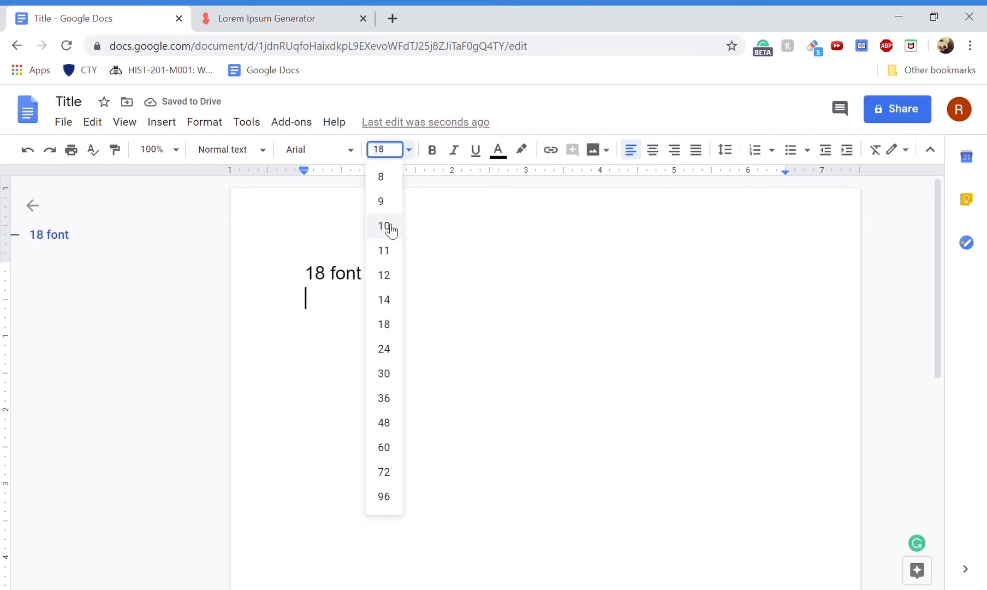
{"action": "left_click", "coordinate": [394, 230]}
{"action": "type", "text": "smaller font"}
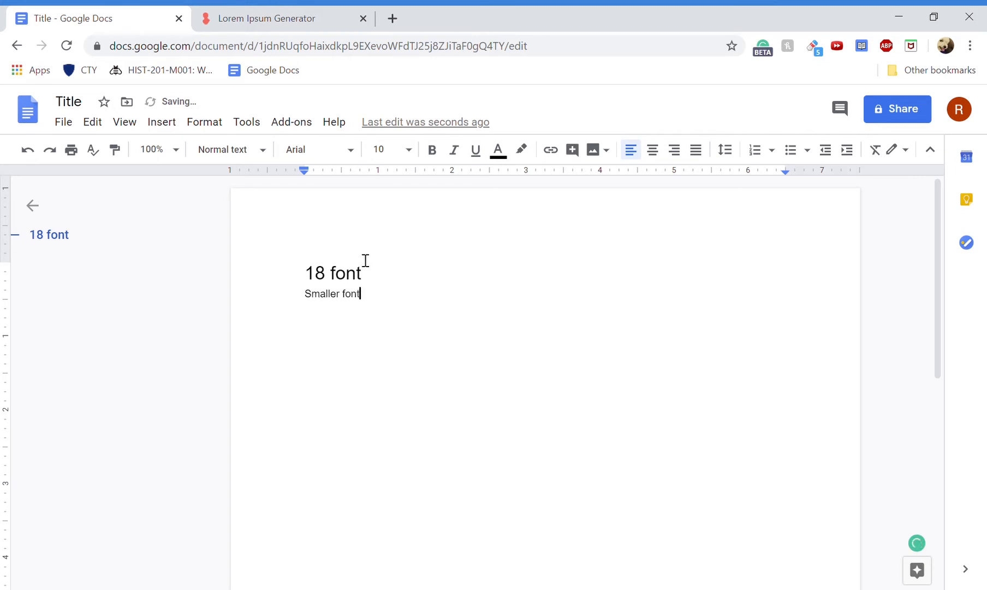
- Set both lines to font size 21
{"action": "left_click_drag", "start_coordinate": [304, 275], "coordinate": [466, 367]}
{"action": "left_click", "coordinate": [386, 148]}
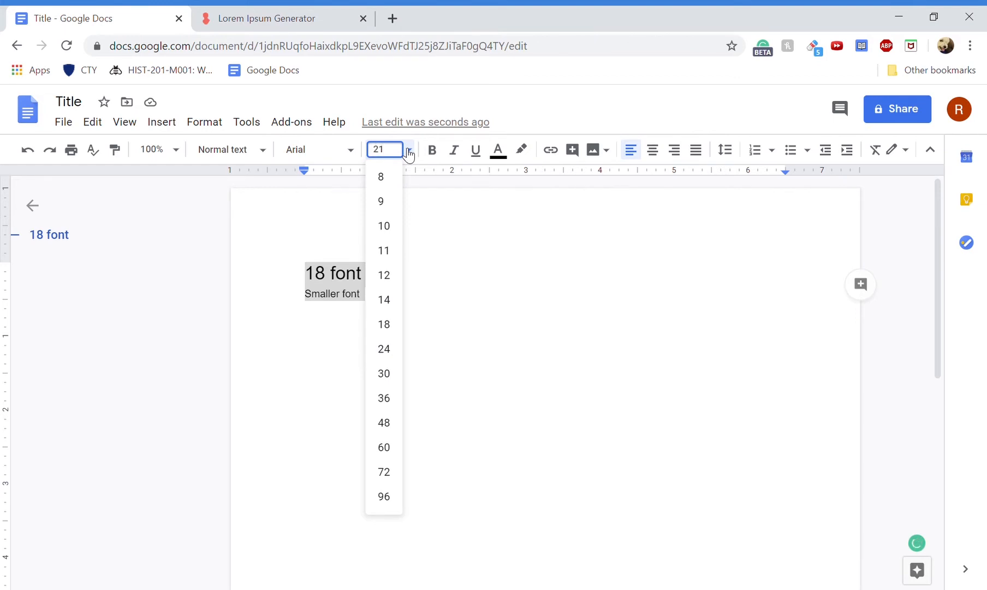
{"action": "key", "text": "Return"}
{"action": "left_click", "coordinate": [490, 191]}
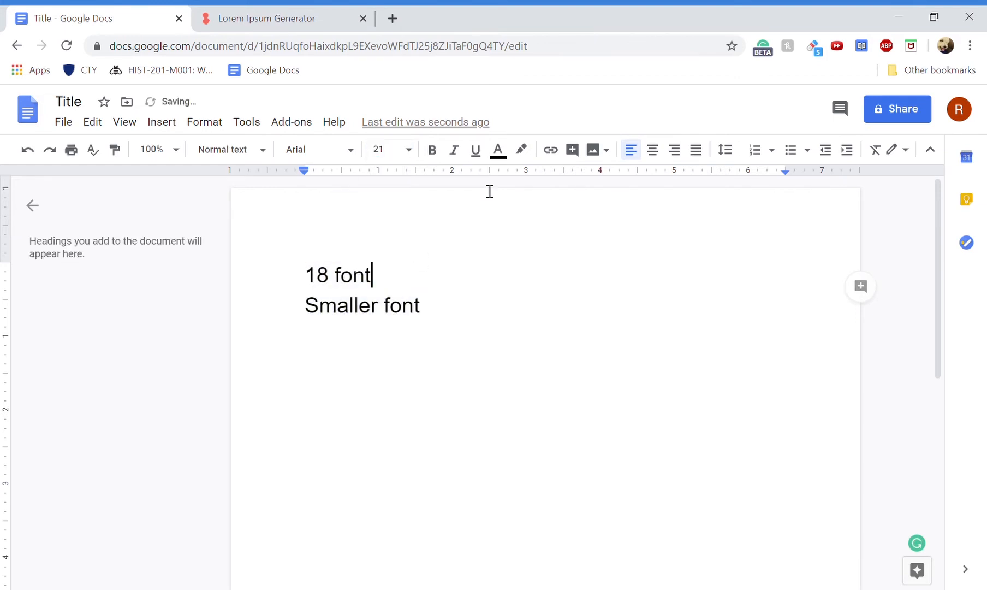
- Toggle bold and underline on and off, leaving both lines unformatted
{"action": "left_click_drag", "start_coordinate": [274, 275], "coordinate": [470, 322]}
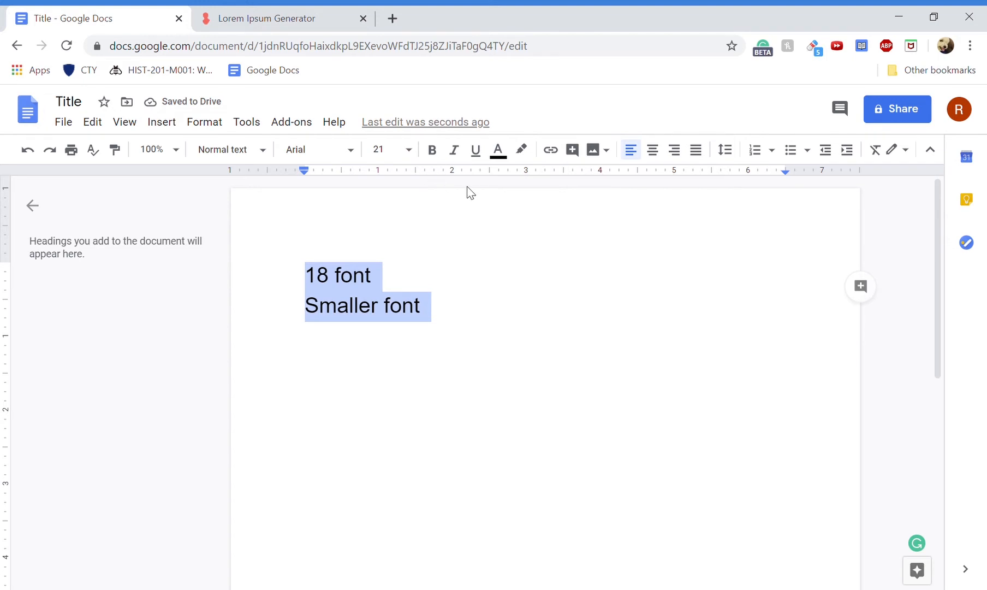
{"action": "left_click", "coordinate": [432, 149]}
{"action": "left_click", "coordinate": [432, 150]}
{"action": "left_click", "coordinate": [474, 151]}
{"action": "left_click", "coordinate": [475, 151]}
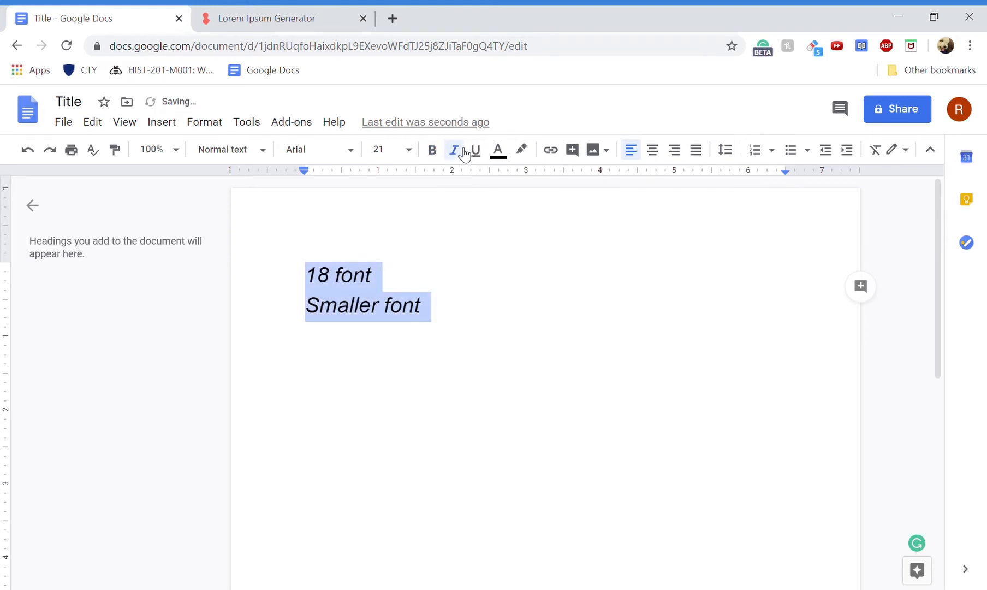
{"action": "left_click", "coordinate": [470, 152]}
{"action": "left_click", "coordinate": [473, 150]}
- Try orange text colour on both lines, then set it back to black
{"action": "left_click", "coordinate": [507, 153]}
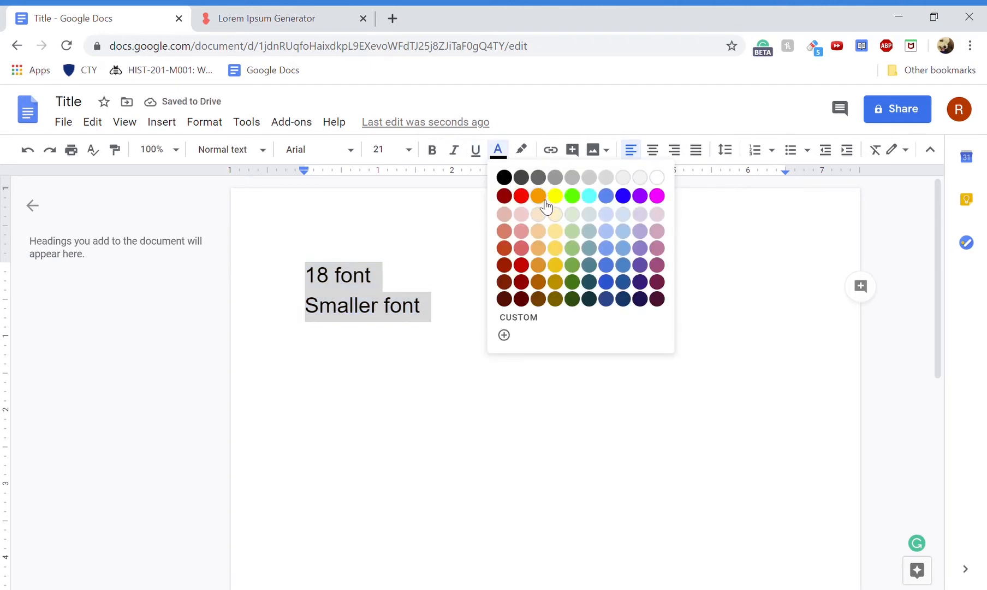
{"action": "left_click", "coordinate": [541, 197]}
{"action": "left_click", "coordinate": [498, 151]}
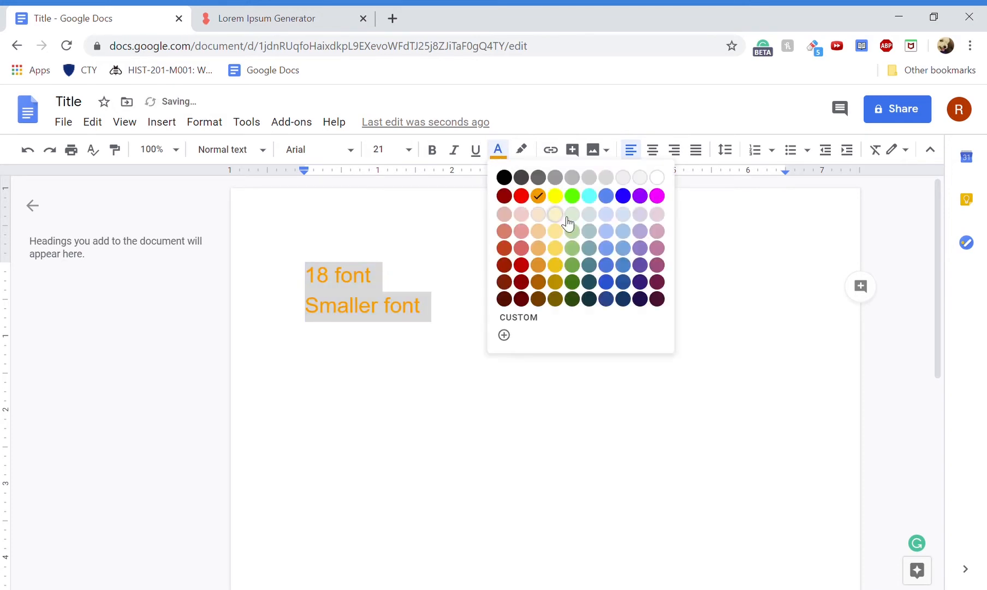
{"action": "left_click", "coordinate": [505, 179]}
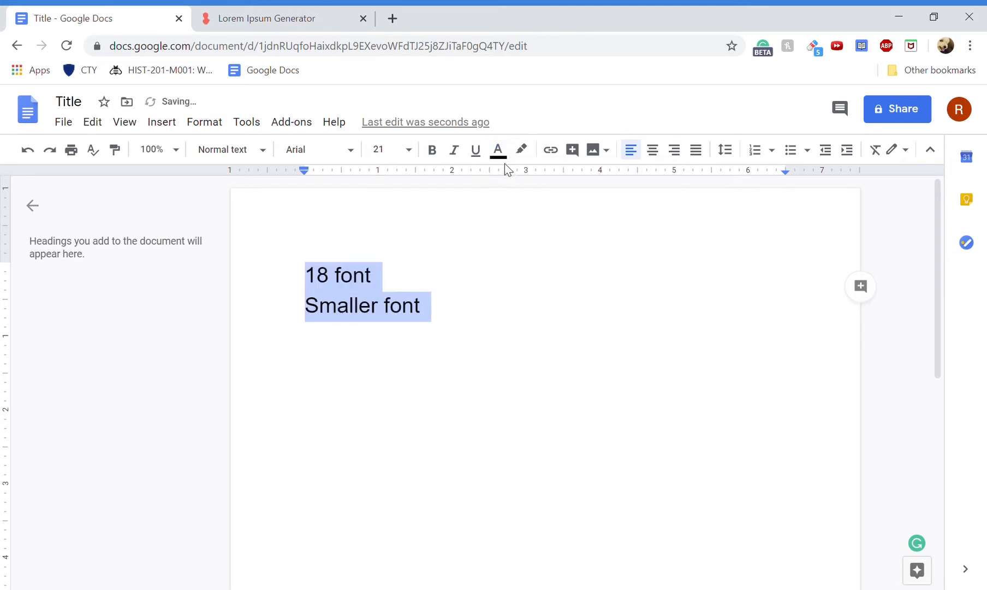
- Highlight both lines bright green
{"action": "left_click", "coordinate": [522, 150]}
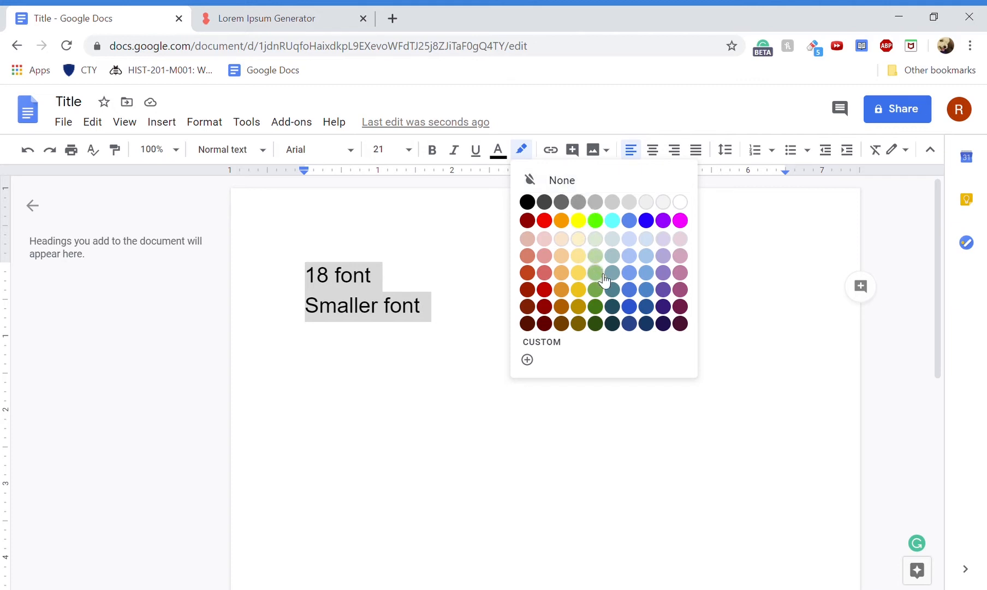
{"action": "left_click", "coordinate": [595, 220]}
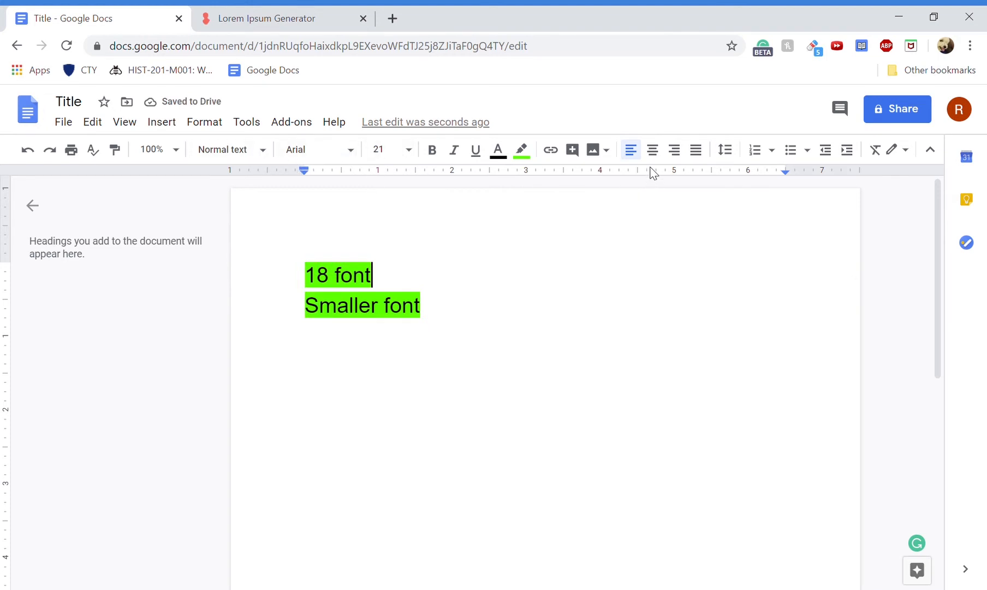
{"action": "left_click_drag", "start_coordinate": [293, 268], "coordinate": [459, 317]}
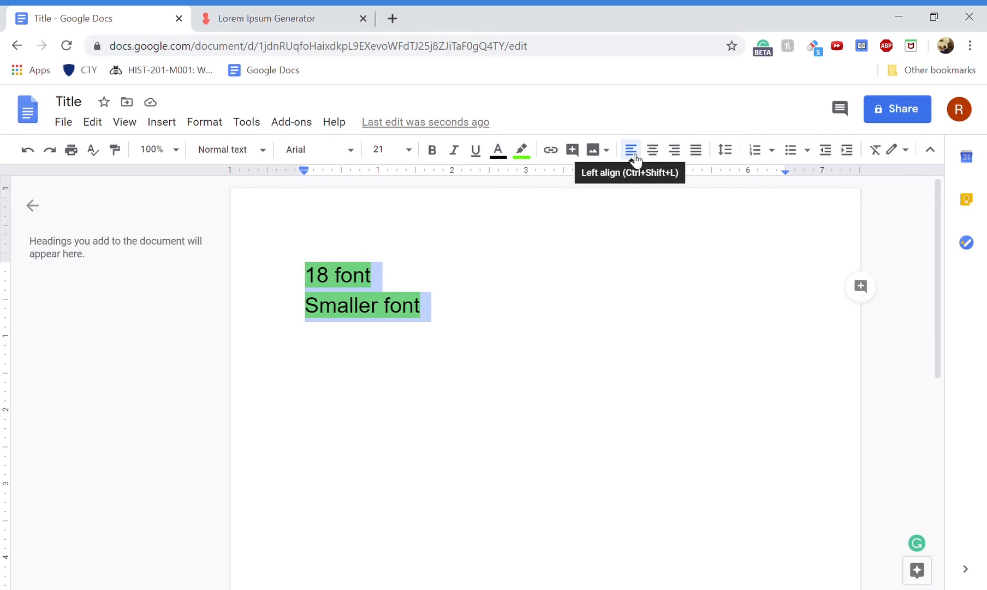
- Replace the lines with a right-aligned date '11/30/1974' and 'Science Essay'
{"action": "left_click", "coordinate": [674, 153]}
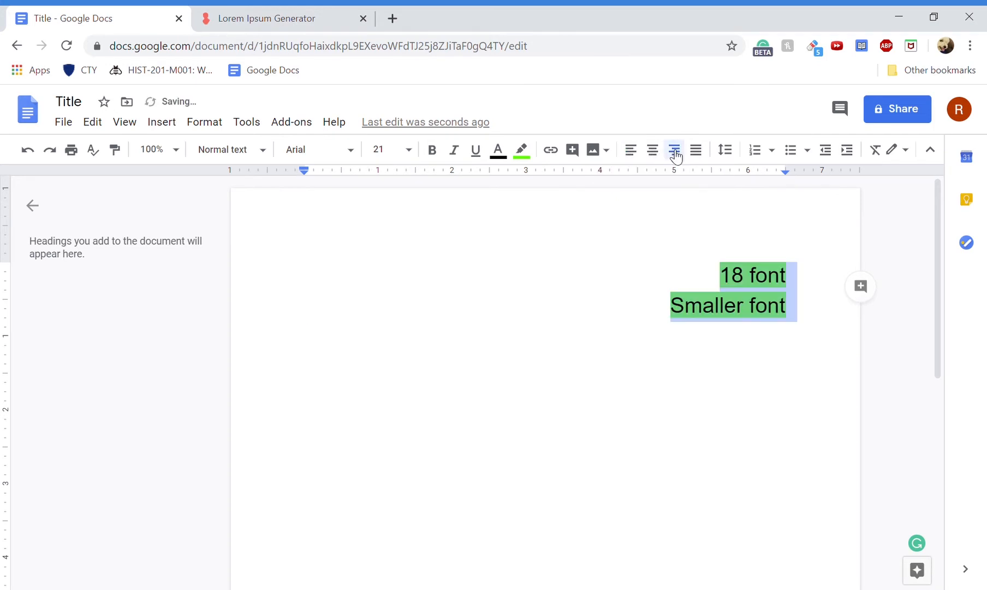
{"action": "left_click", "coordinate": [798, 331]}
{"action": "left_click_drag", "start_coordinate": [798, 332], "coordinate": [735, 265]}
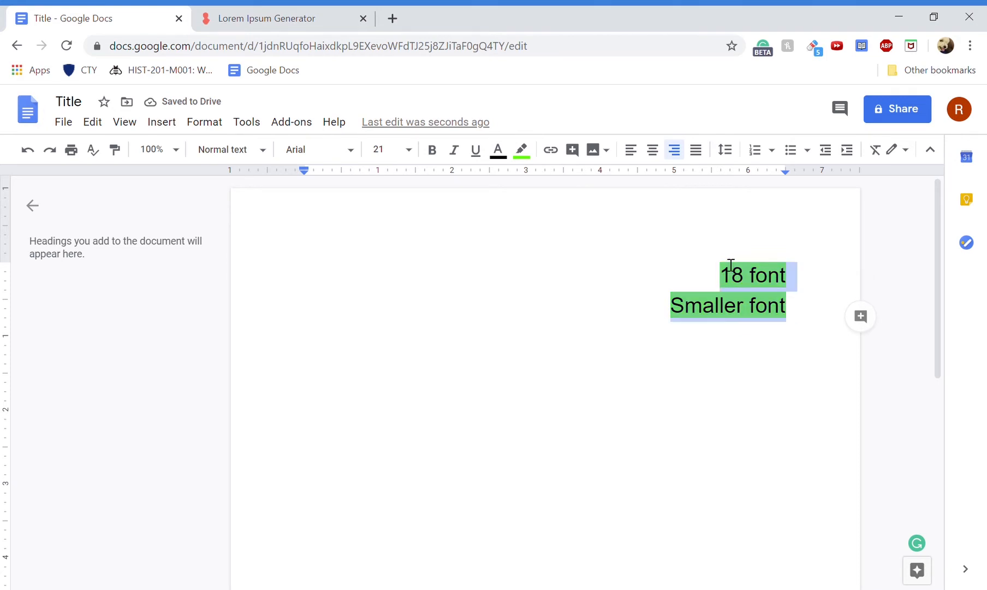
{"action": "type", "text": "11/30/"}
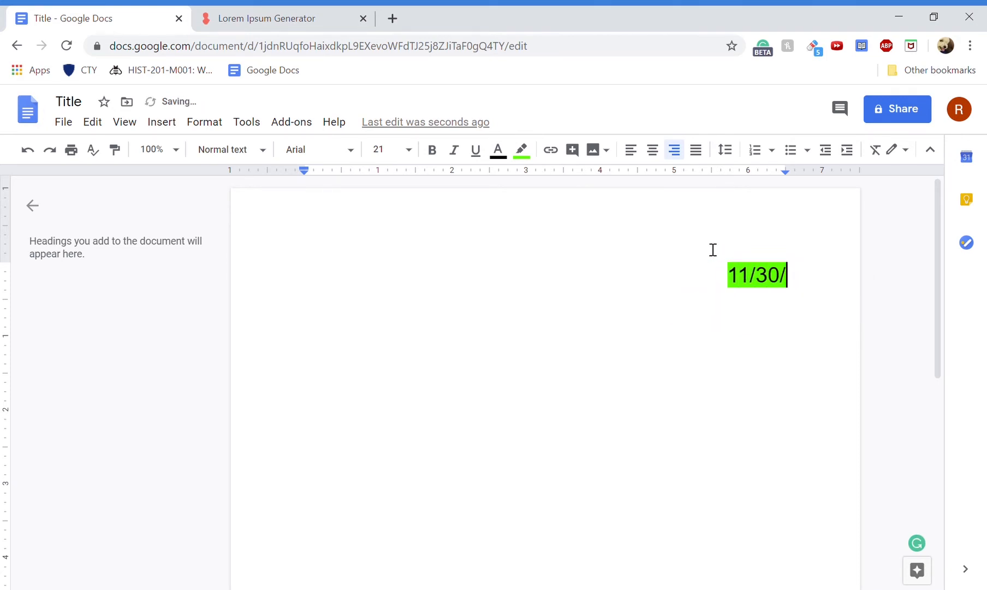
{"action": "type", "text": "1974"}
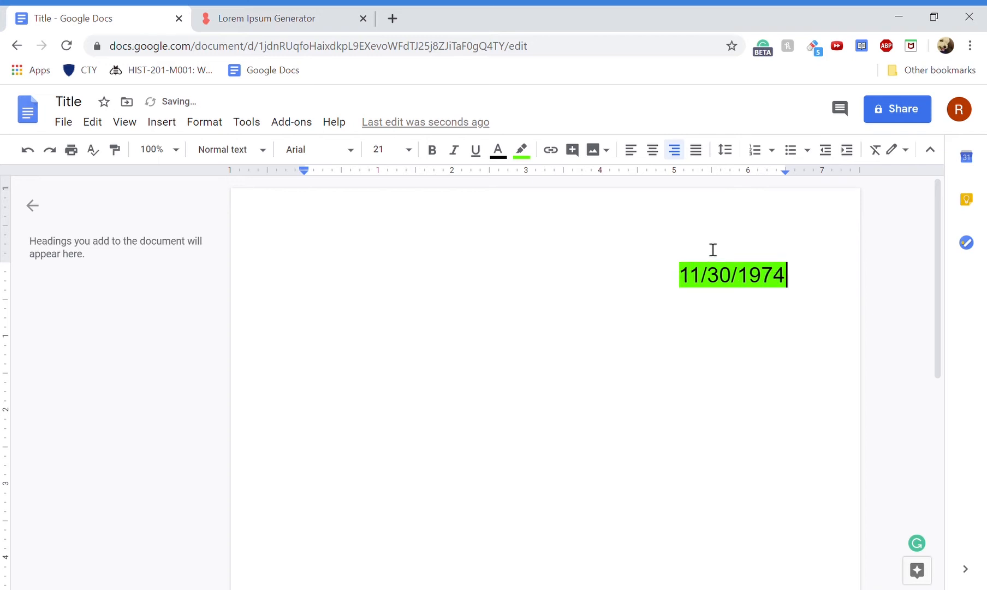
{"action": "key", "text": "Return"}
{"action": "type", "text": "Scie"}
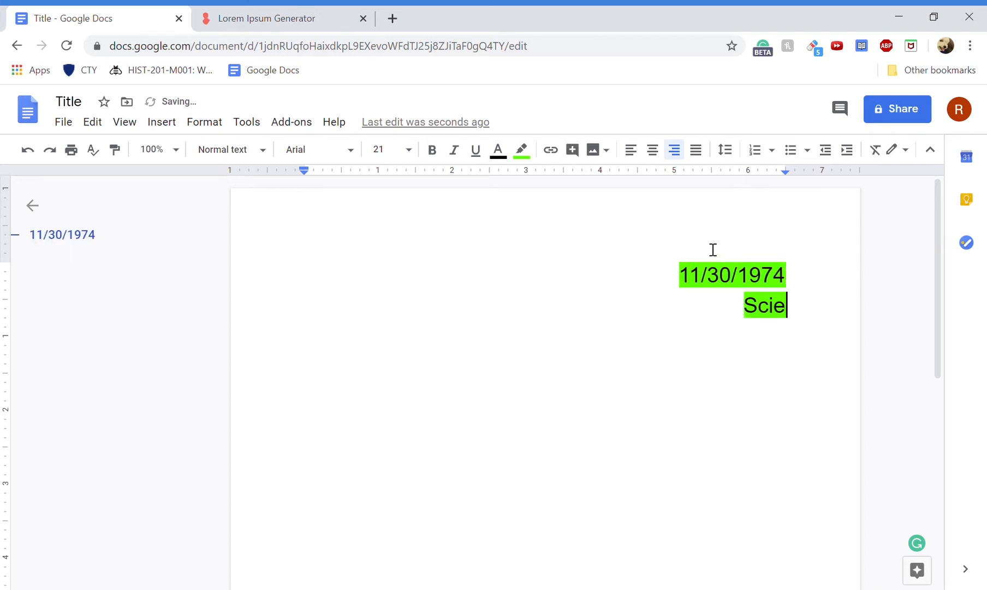
{"action": "type", "text": "nce Essay"}
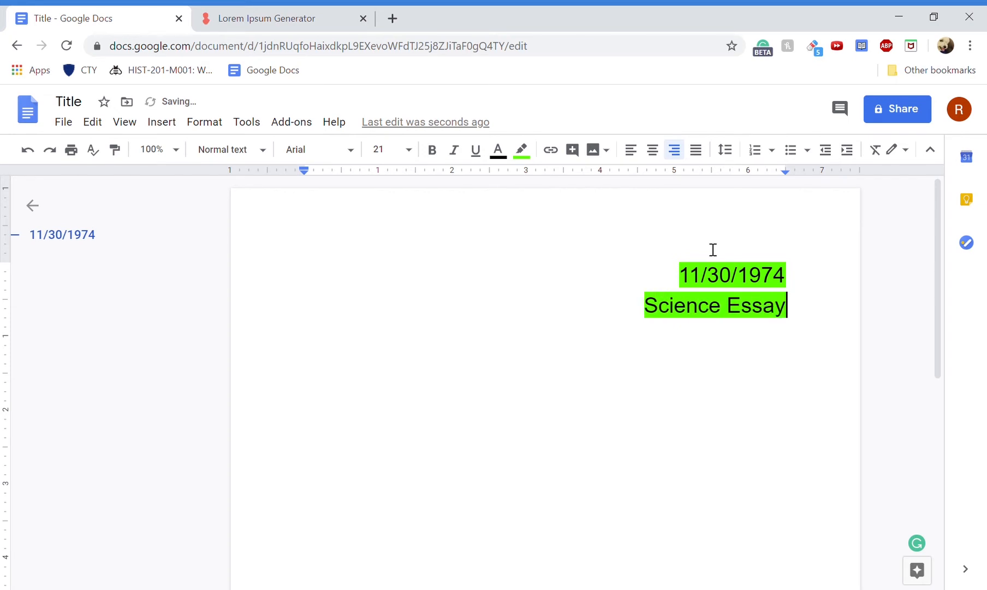
{"action": "key", "text": "Return"}
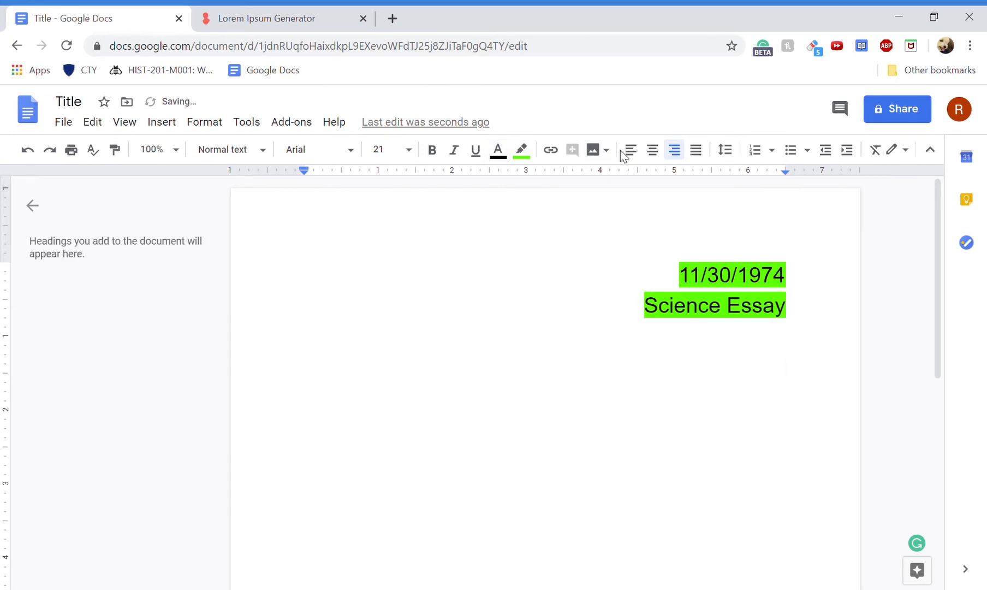
- Add a centred 'Title of Essay' line
{"action": "left_click", "coordinate": [654, 155]}
{"action": "type", "text": "Title"}
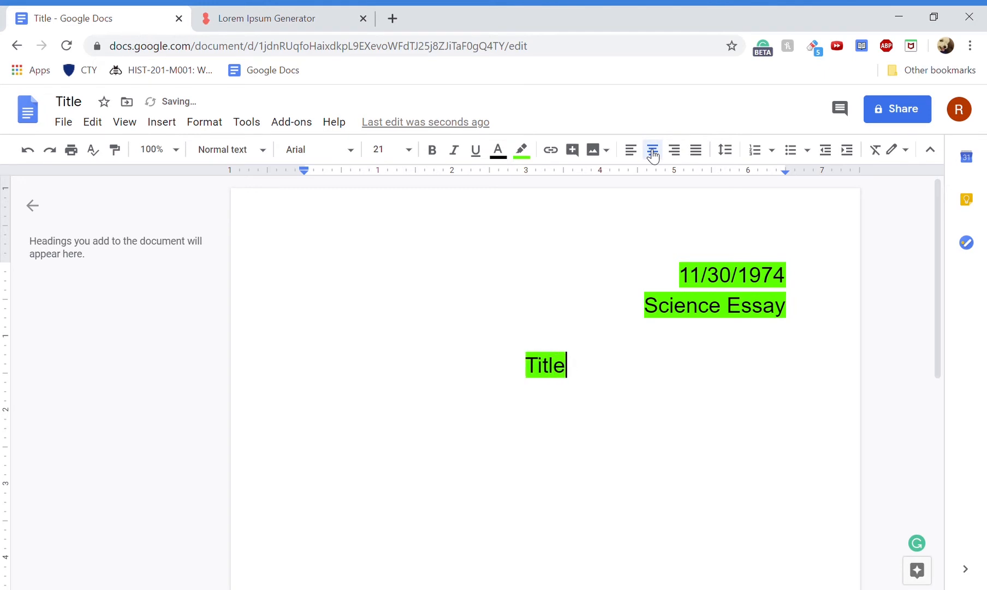
{"action": "type", "text": " of Essay"}
{"action": "key", "text": "Return"}
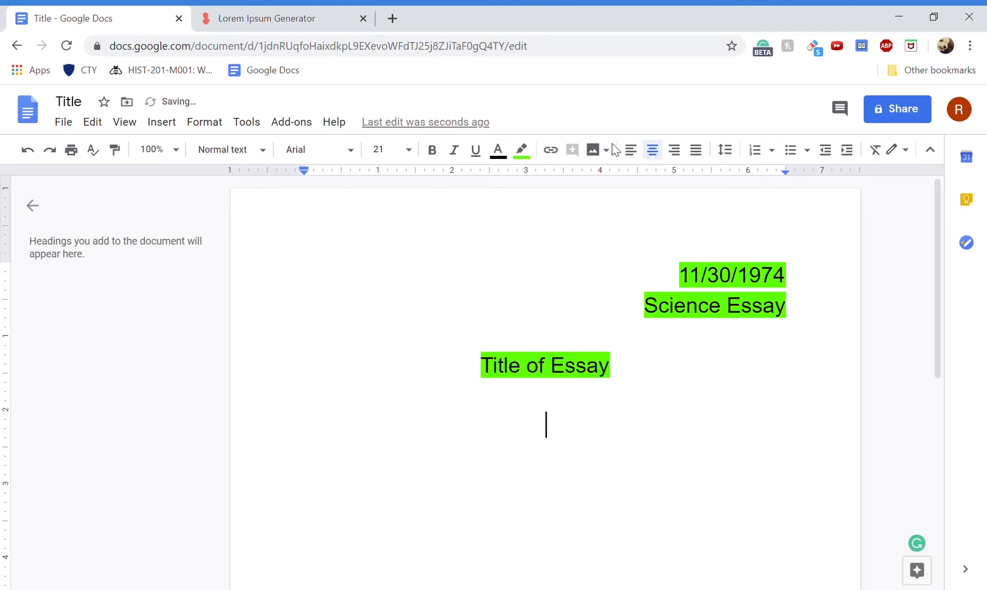
- Add a left-aligned opening line 'Starte of essay.'
{"action": "key", "text": "ctrl+shift+l"}
{"action": "type", "text": "Atart"}
{"action": "key", "text": "BackSpace"}
{"action": "key", "text": "BackSpace"}
{"action": "key", "text": "BackSpace"}
{"action": "key", "text": "BackSpace"}
{"action": "key", "text": "BackSpace"}
{"action": "type", "text": "Star"}
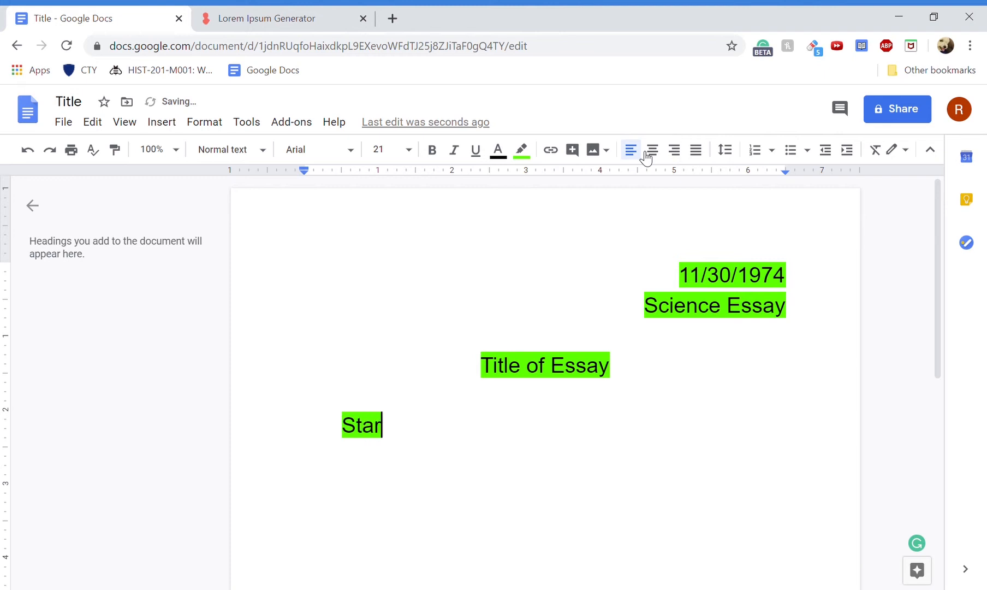
{"action": "type", "text": "te of essay."}
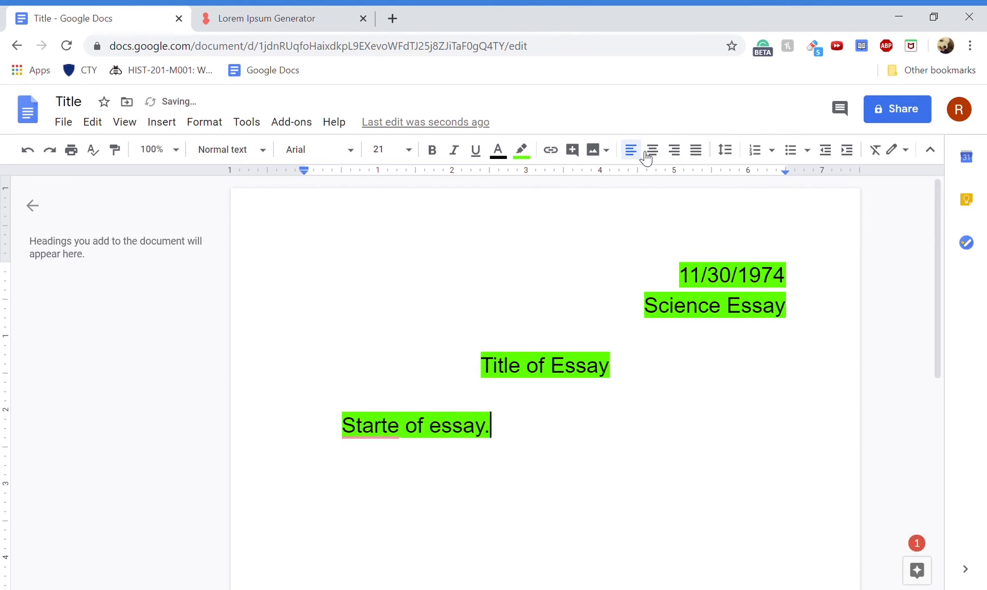
{"action": "key", "text": "Return"}
{"action": "type", "text": "kdfkdjf"}
{"action": "key", "text": "BackSpace"}
{"action": "key", "text": "BackSpace"}
{"action": "key", "text": "BackSpace"}
{"action": "key", "text": "BackSpace"}
{"action": "key", "text": "BackSpace"}
{"action": "key", "text": "BackSpace"}
{"action": "key", "text": "BackSpace"}
- Clear the formatting from the opening line and erase the misspelled 'Starte of essay.' text
{"action": "left_click_drag", "start_coordinate": [340, 384], "coordinate": [588, 453]}
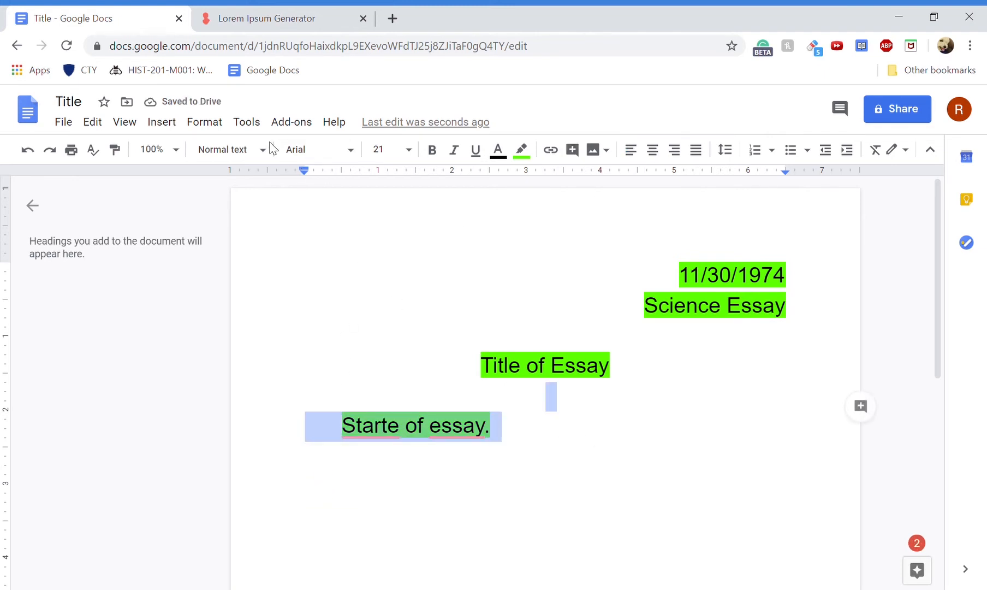
{"action": "left_click", "coordinate": [247, 122]}
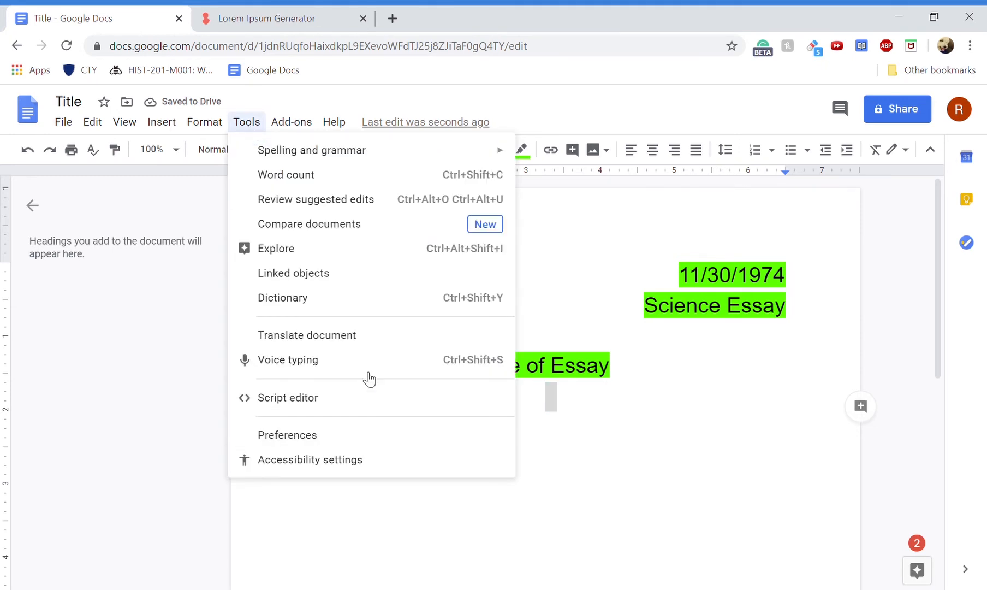
{"action": "mouse_move", "coordinate": [205, 122]}
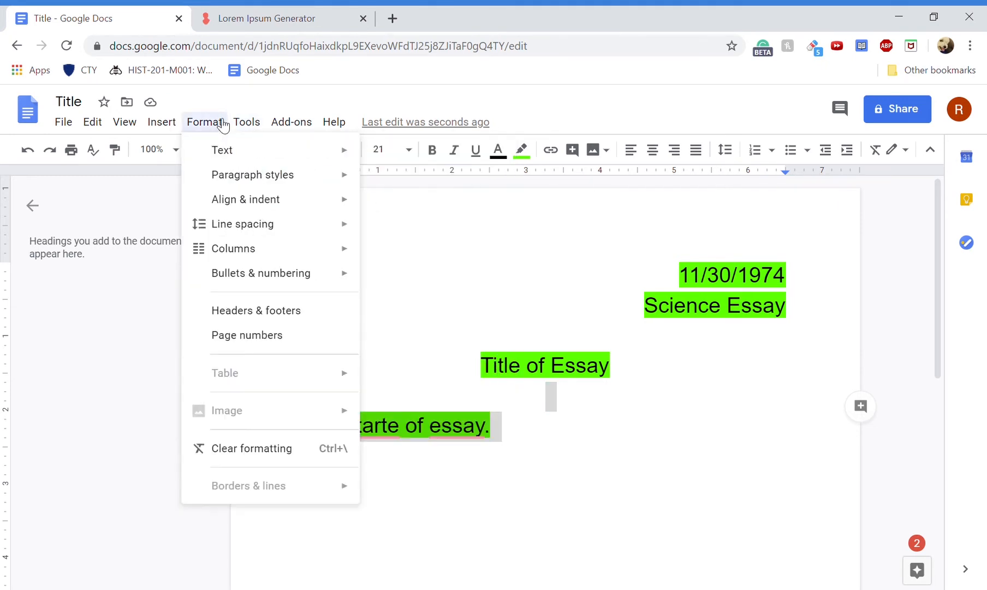
{"action": "left_click", "coordinate": [268, 462]}
{"action": "left_click", "coordinate": [418, 431]}
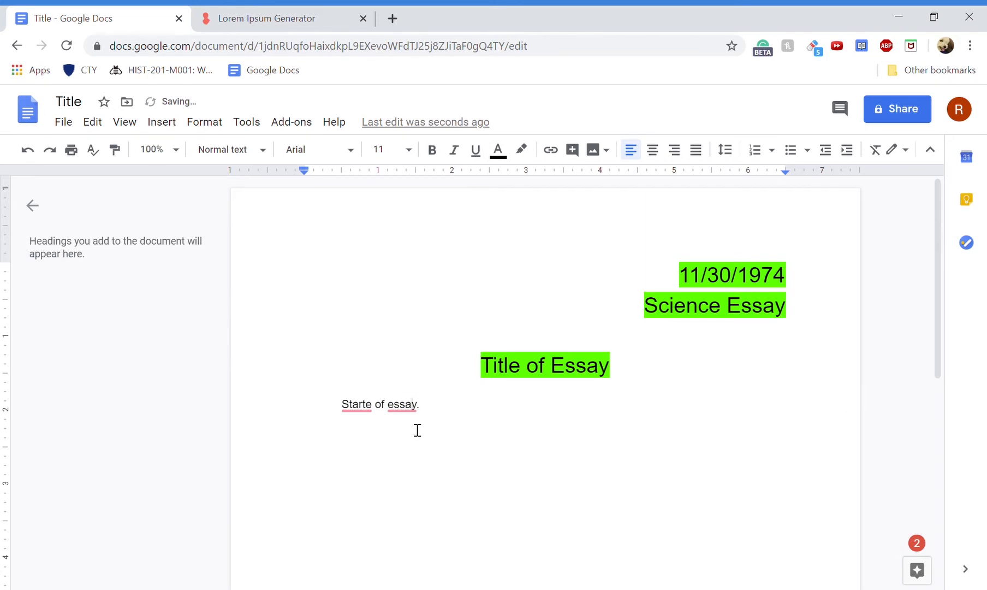
{"action": "key", "text": "BackSpace"}
{"action": "key", "text": "BackSpace"}
{"action": "key", "text": "BackSpace"}
{"action": "key", "text": "BackSpace"}
{"action": "key", "text": "BackSpace"}
{"action": "key", "text": "BackSpace"}
{"action": "key", "text": "BackSpace"}
{"action": "key", "text": "BackSpace"}
{"action": "key", "text": "BackSpace"}
{"action": "key", "text": "BackSpace"}
{"action": "key", "text": "BackSpace"}
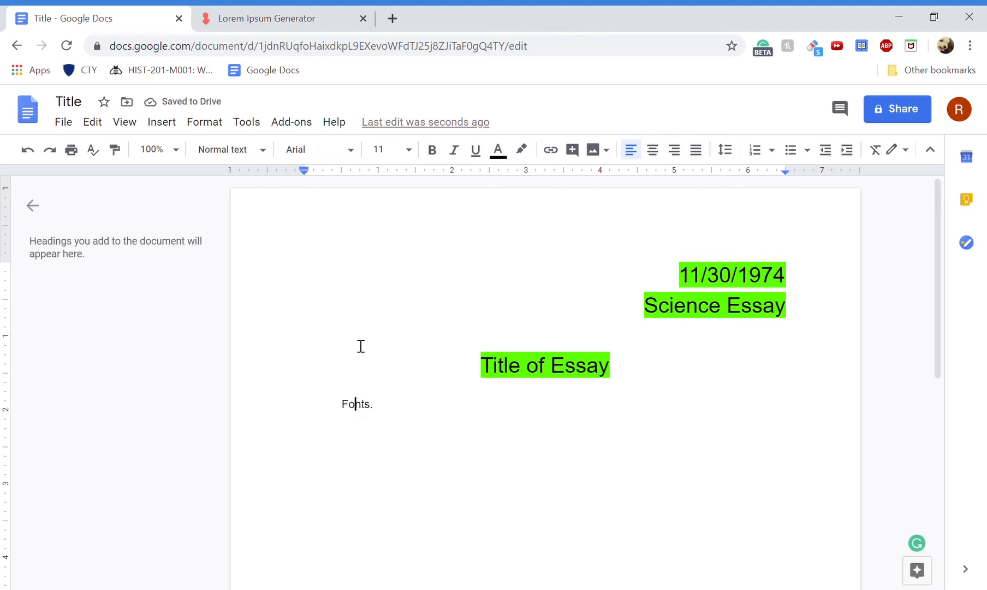
- Try Times New Roman, then Arial, on the Fonts. line
{"action": "left_click", "coordinate": [313, 152]}
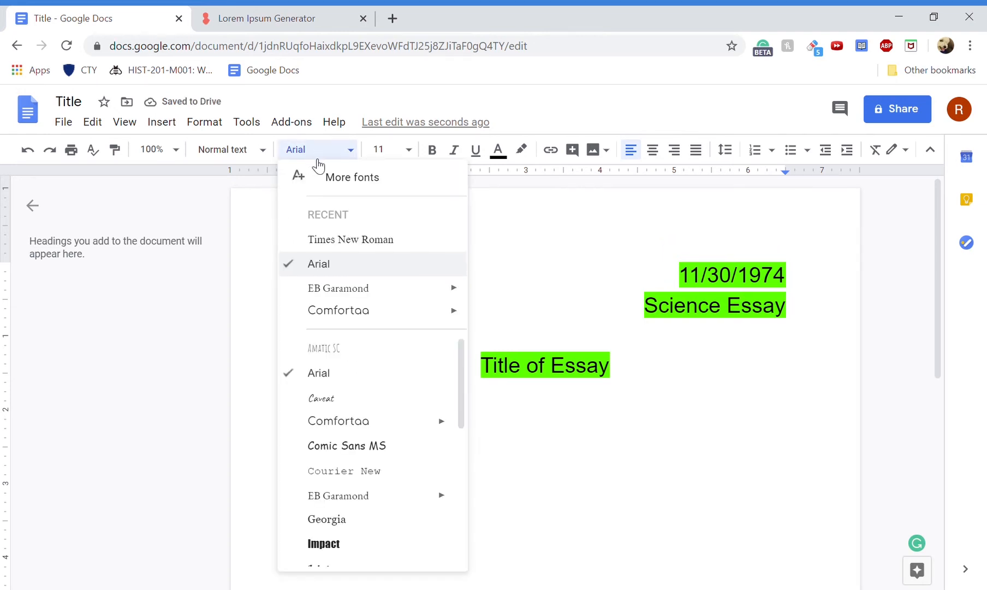
{"action": "left_click", "coordinate": [386, 250]}
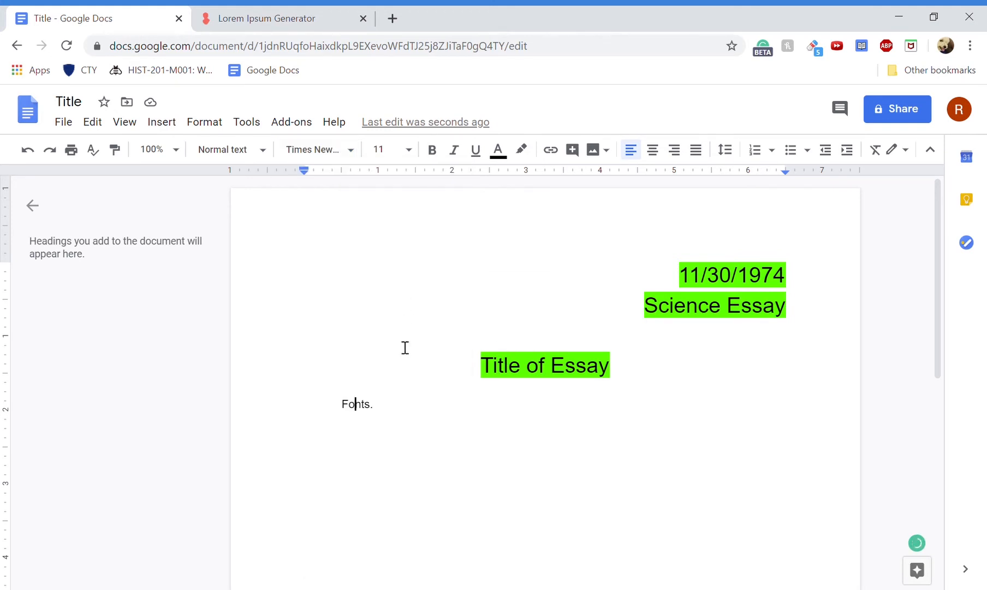
{"action": "left_click_drag", "start_coordinate": [330, 404], "coordinate": [424, 405]}
{"action": "left_click", "coordinate": [317, 150]}
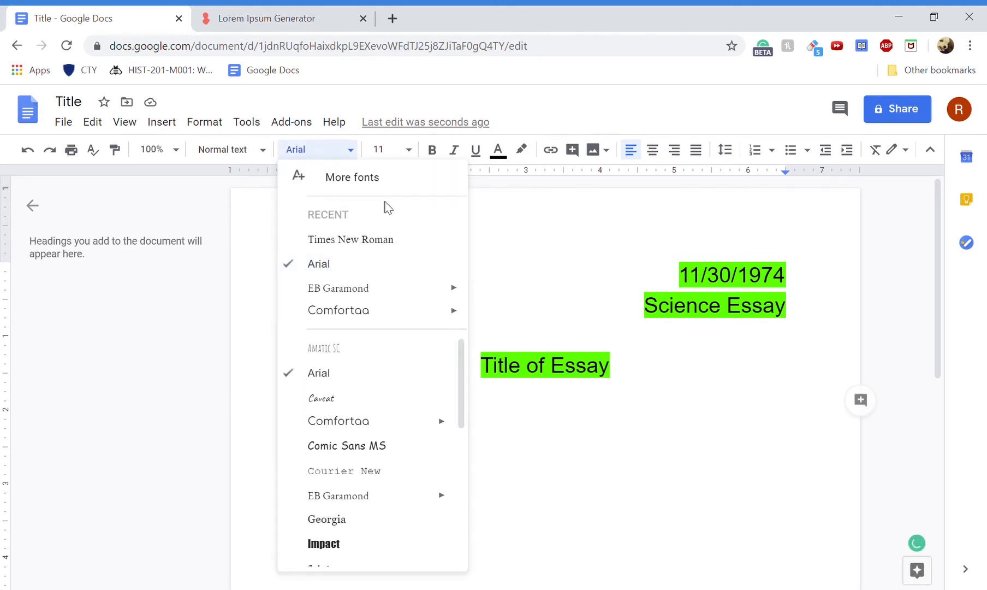
{"action": "left_click", "coordinate": [397, 254]}
{"action": "left_click", "coordinate": [293, 151]}
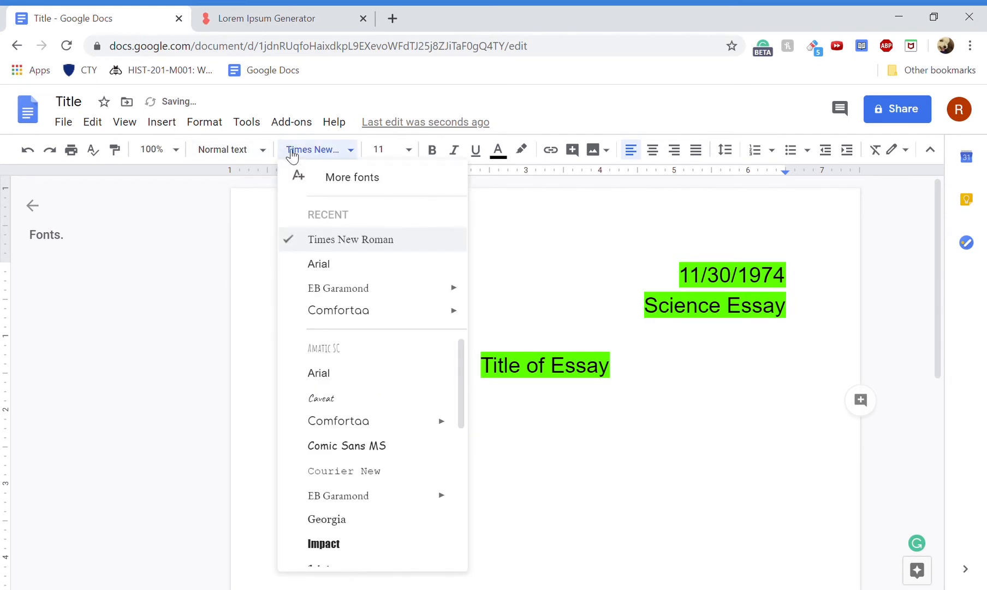
{"action": "left_click", "coordinate": [377, 372]}
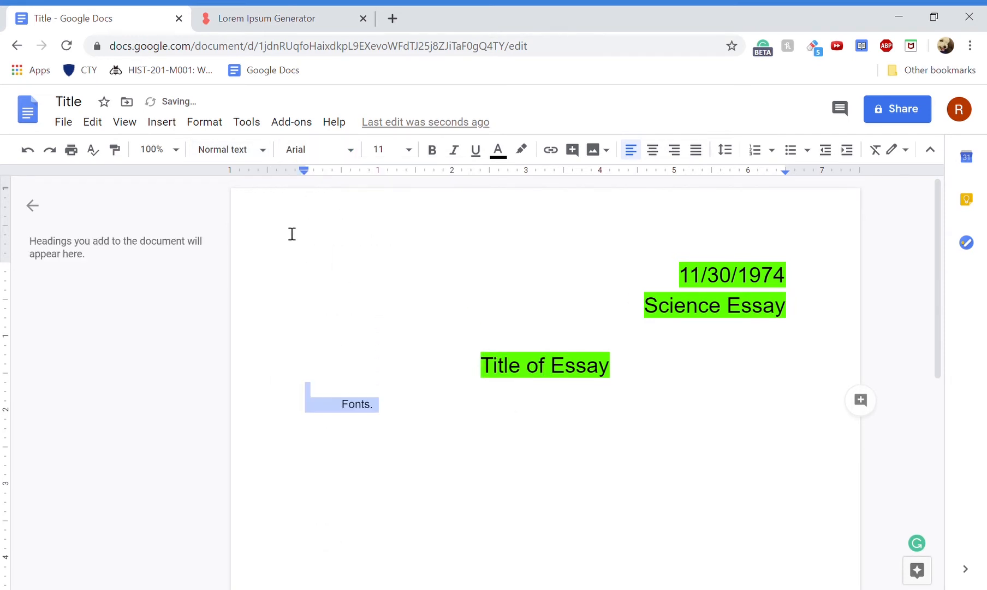
- Make the Fonts. line size 30 in Comic Sans MS
{"action": "left_click", "coordinate": [408, 149]}
{"action": "left_click", "coordinate": [381, 373]}
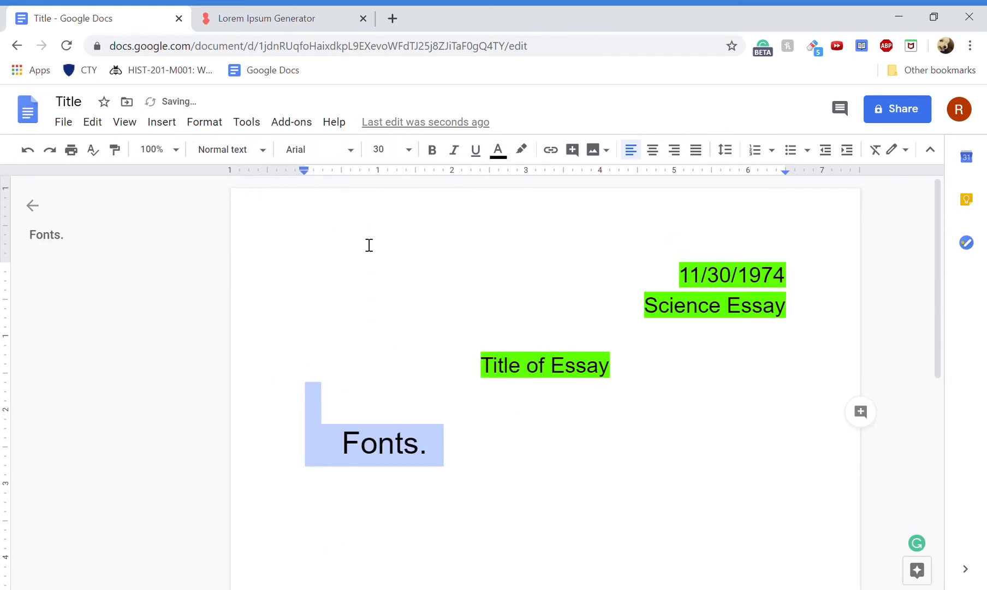
{"action": "left_click", "coordinate": [326, 155]}
{"action": "left_click", "coordinate": [403, 445]}
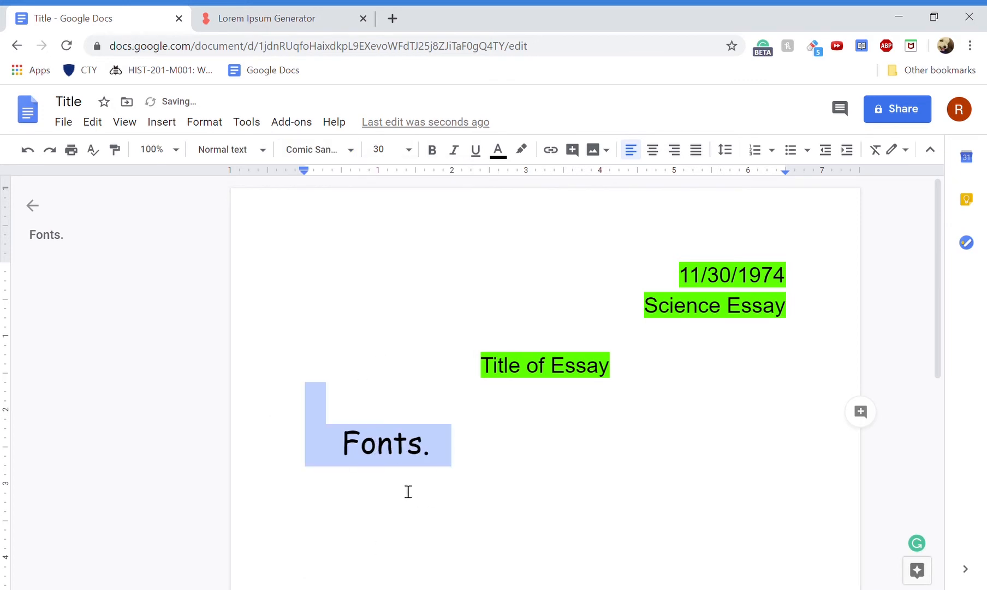
{"action": "left_click", "coordinate": [391, 460]}
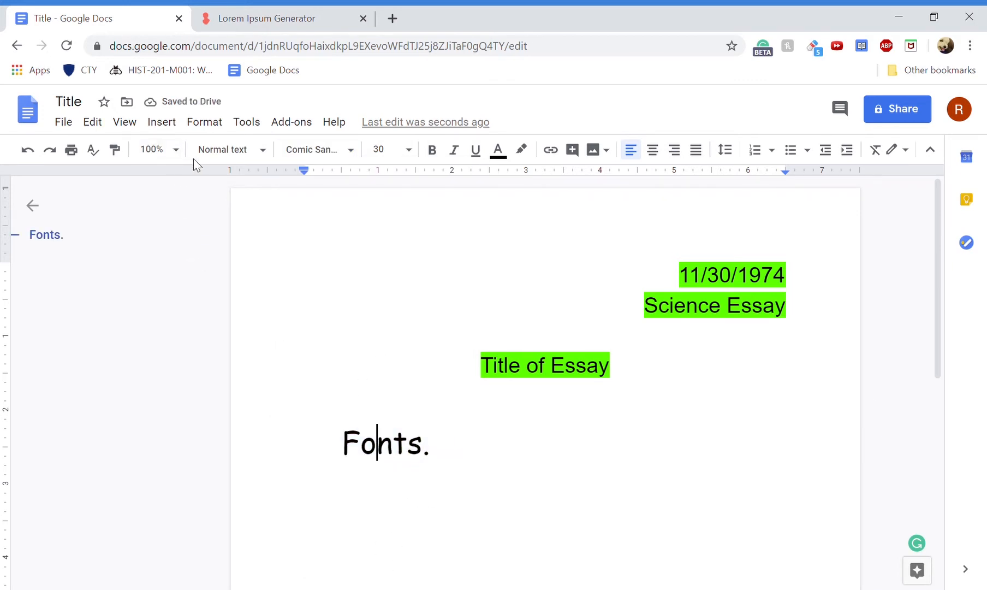
{"action": "left_click", "coordinate": [230, 158]}
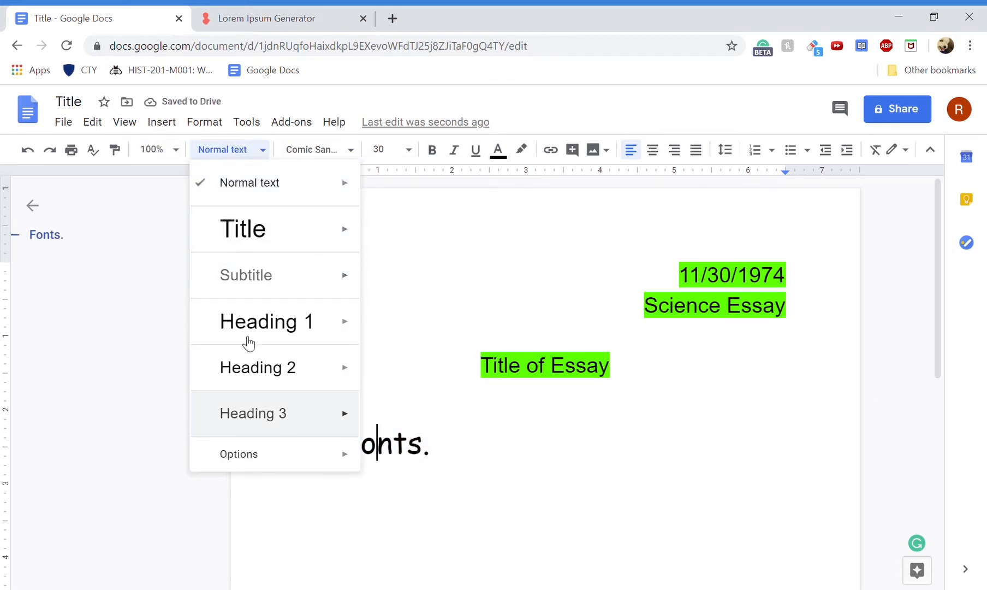
{"action": "mouse_move", "coordinate": [300, 221]}
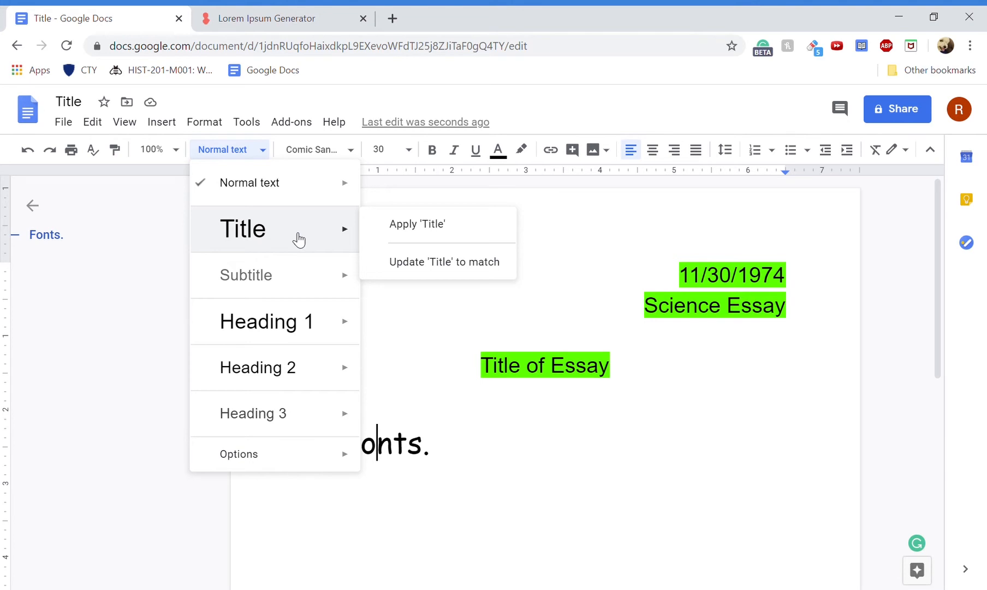
- Dismiss the Styles list without changes and bring up the Insert menu
{"action": "left_click", "coordinate": [538, 206]}
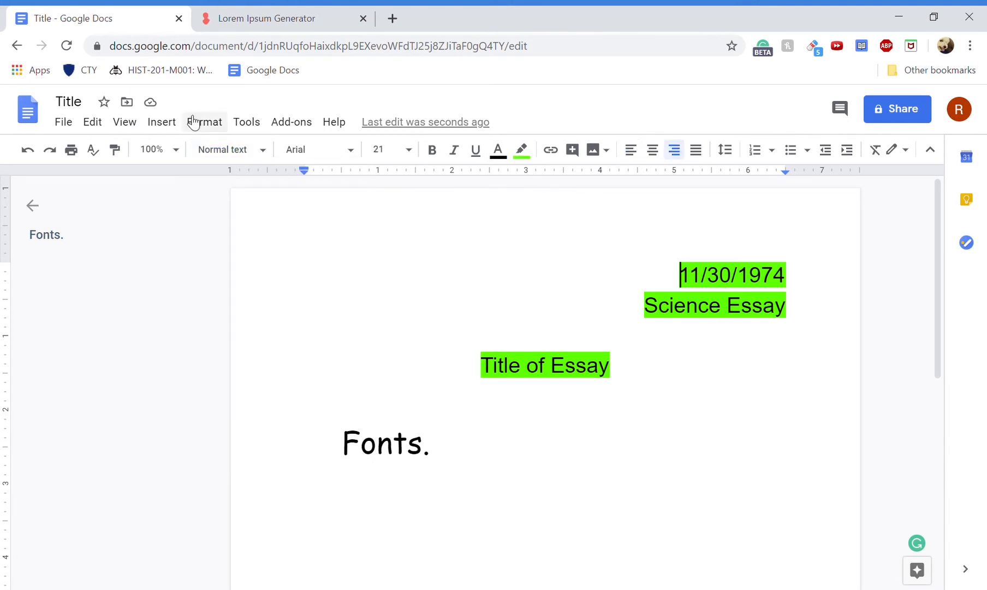
{"action": "left_click", "coordinate": [154, 125]}
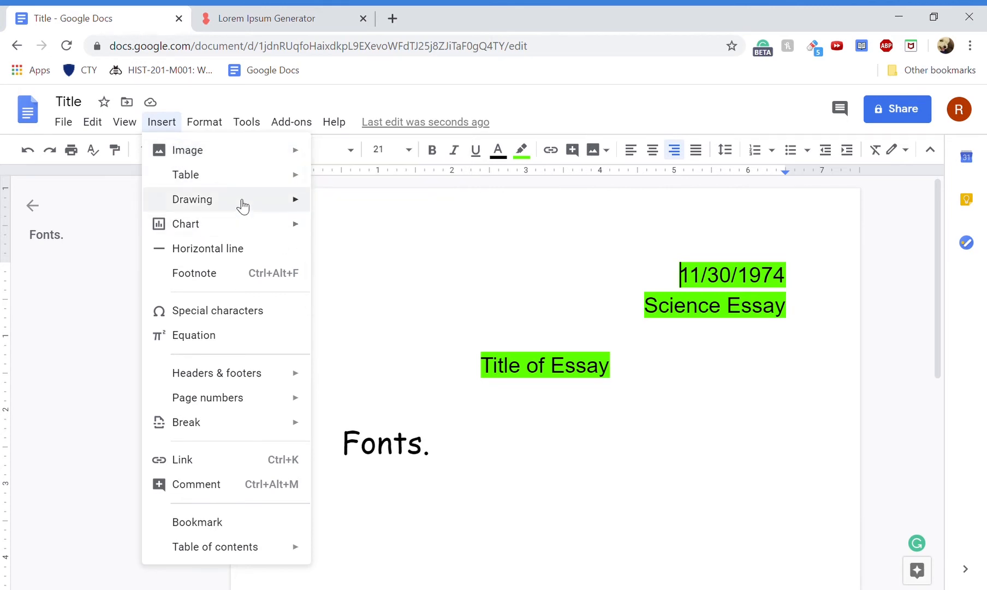
- Insert a 2 x 2 table numbered 1–4, then delete it with the date and title lines
{"action": "mouse_move", "coordinate": [234, 188]}
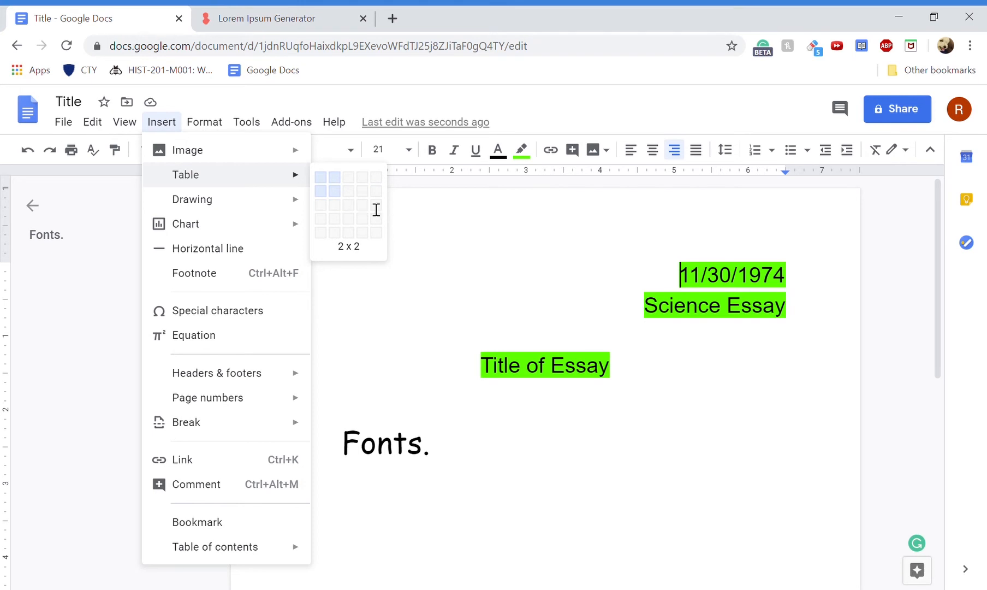
{"action": "left_click", "coordinate": [335, 190]}
{"action": "type", "text": "1"}
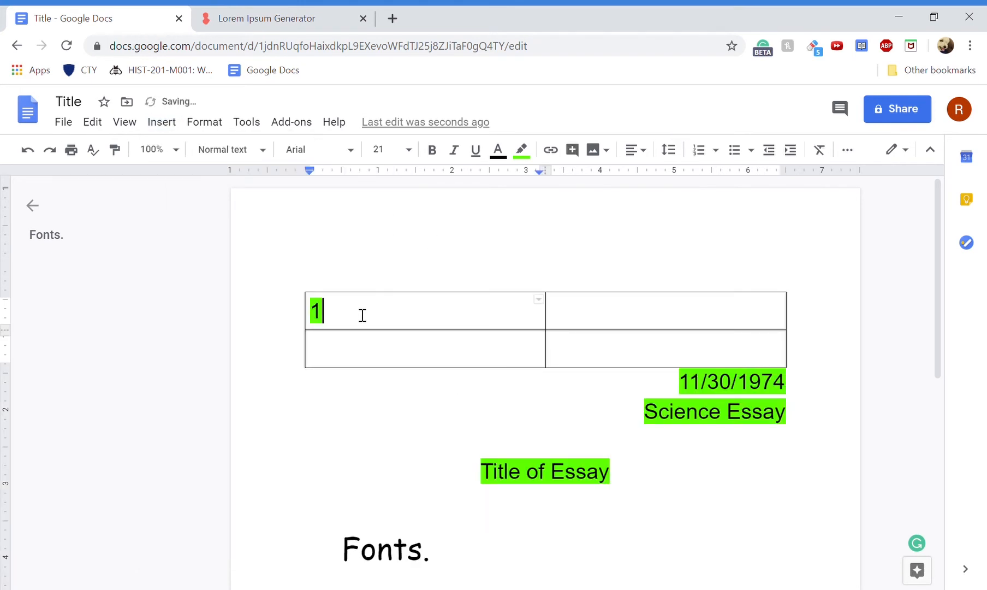
{"action": "left_click", "coordinate": [570, 321]}
{"action": "type", "text": "2"}
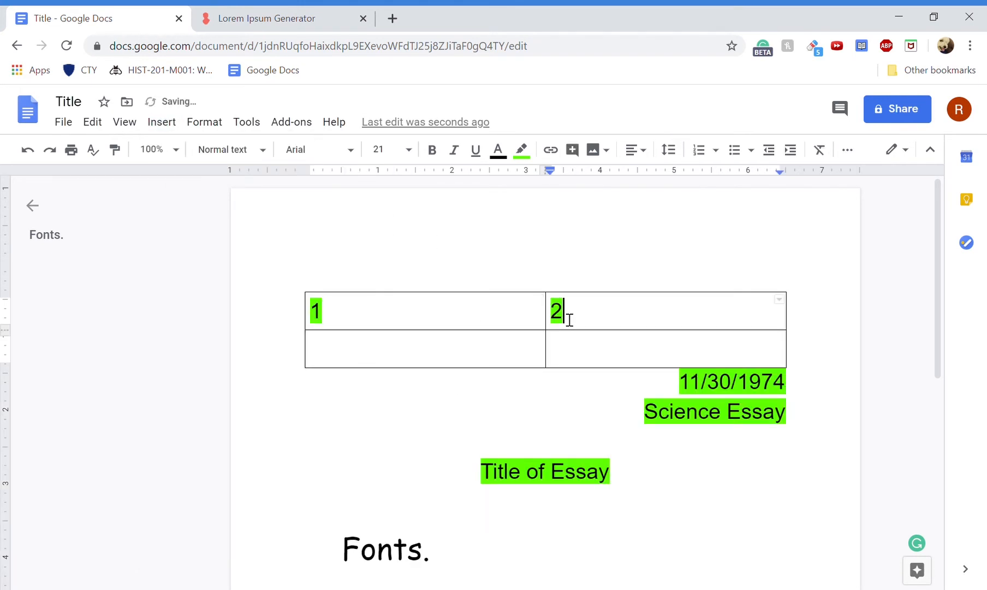
{"action": "left_click", "coordinate": [445, 364]}
{"action": "type", "text": "3"}
{"action": "left_click", "coordinate": [585, 361]}
{"action": "type", "text": "4"}
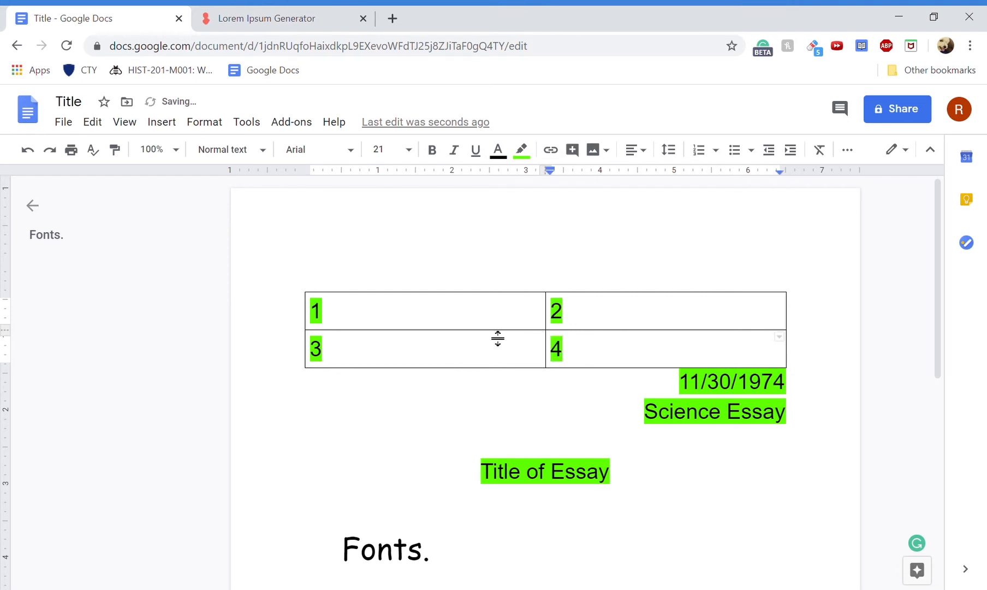
{"action": "left_click_drag", "start_coordinate": [241, 362], "coordinate": [635, 500]}
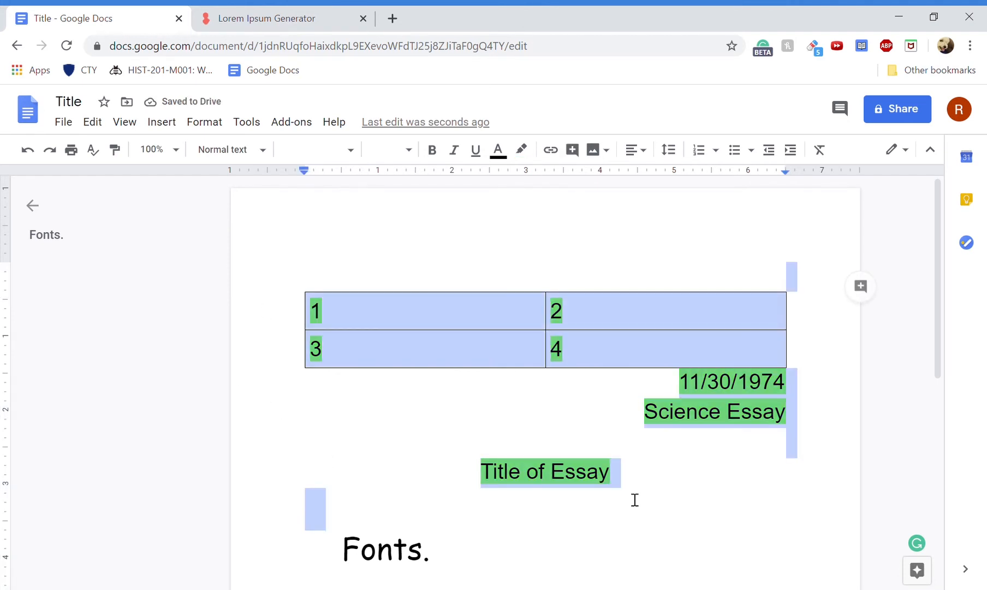
{"action": "key", "text": "BackSpace"}
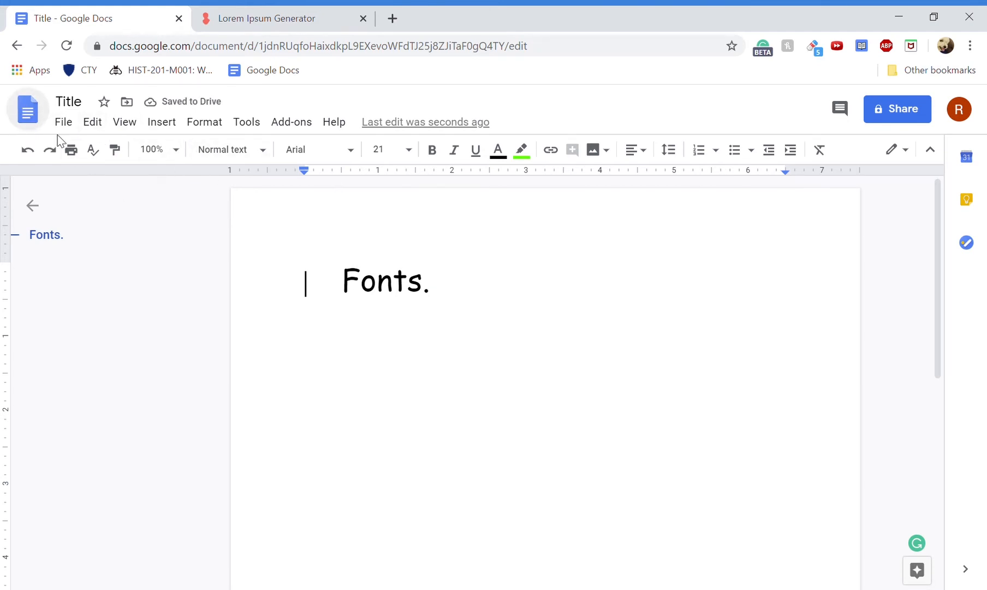
- Go to the Docs home page, reopen Title, then return home to the Recent documents list
{"action": "left_click", "coordinate": [29, 115]}
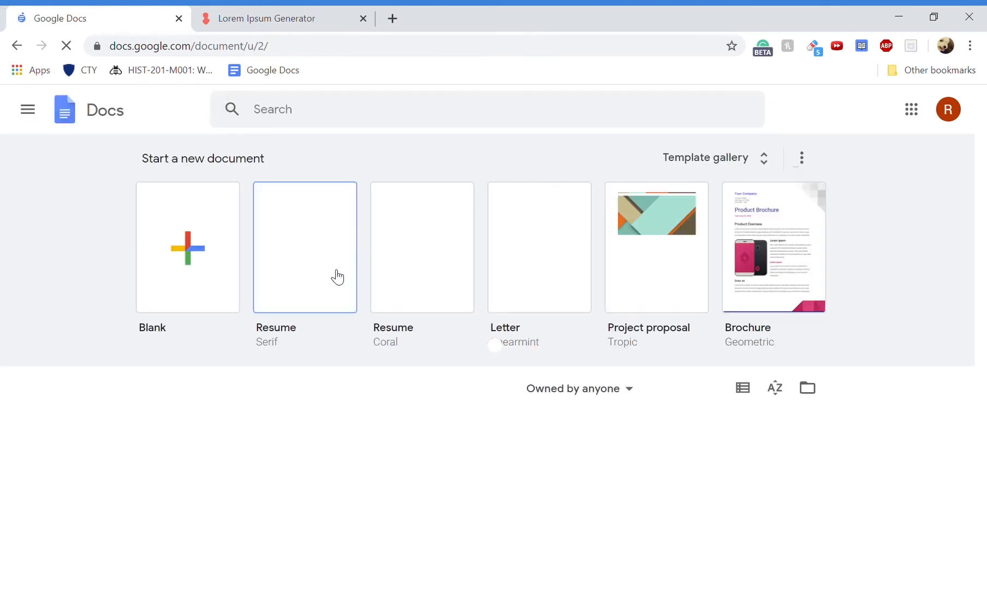
{"action": "scroll", "coordinate": [402, 450], "scroll_direction": "down", "scroll_amount": 2}
{"action": "left_click", "coordinate": [203, 391]}
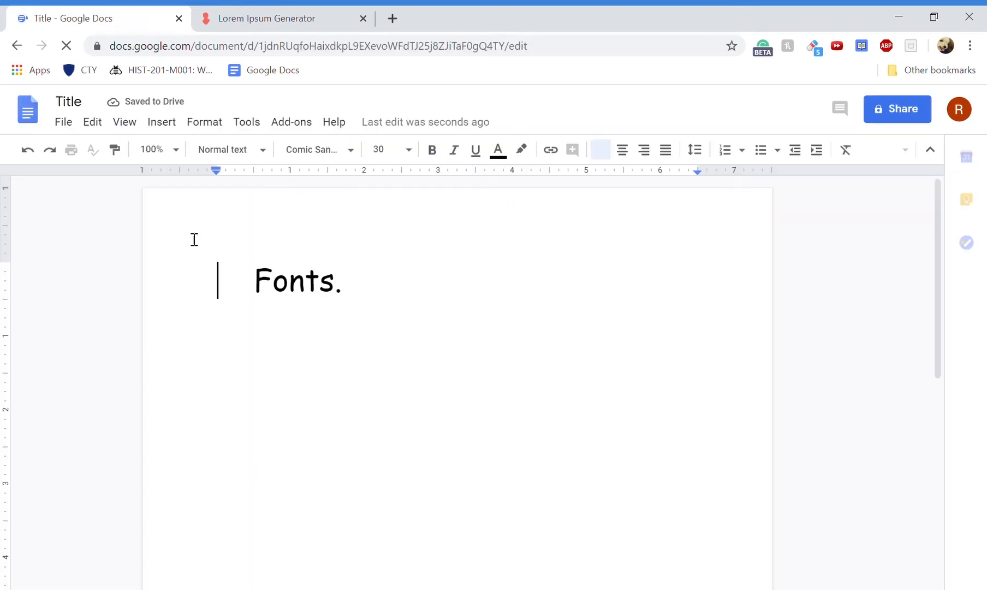
{"action": "left_click", "coordinate": [27, 109]}
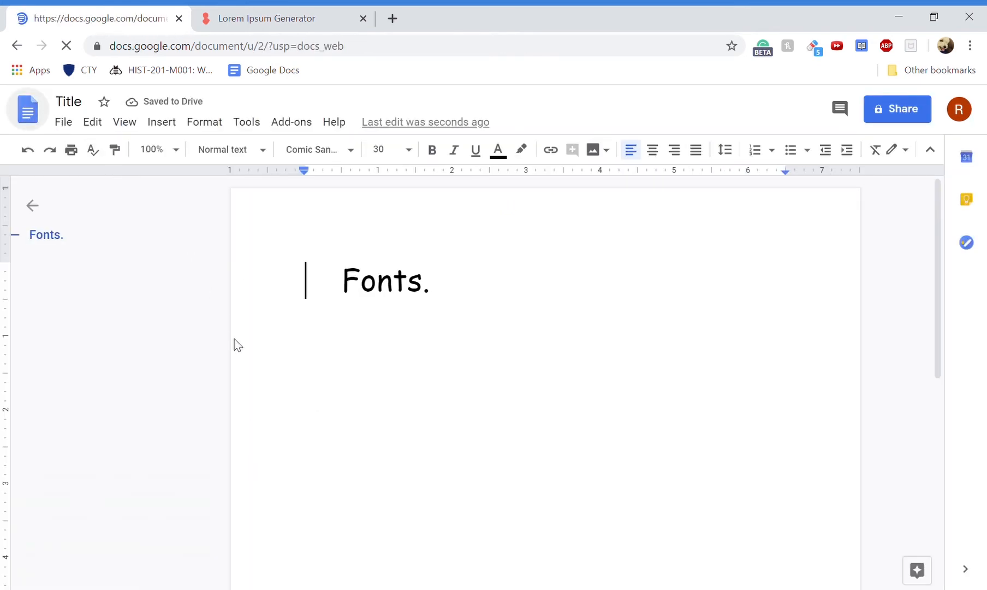
{"action": "scroll", "coordinate": [401, 479], "scroll_direction": "down", "scroll_amount": 2}
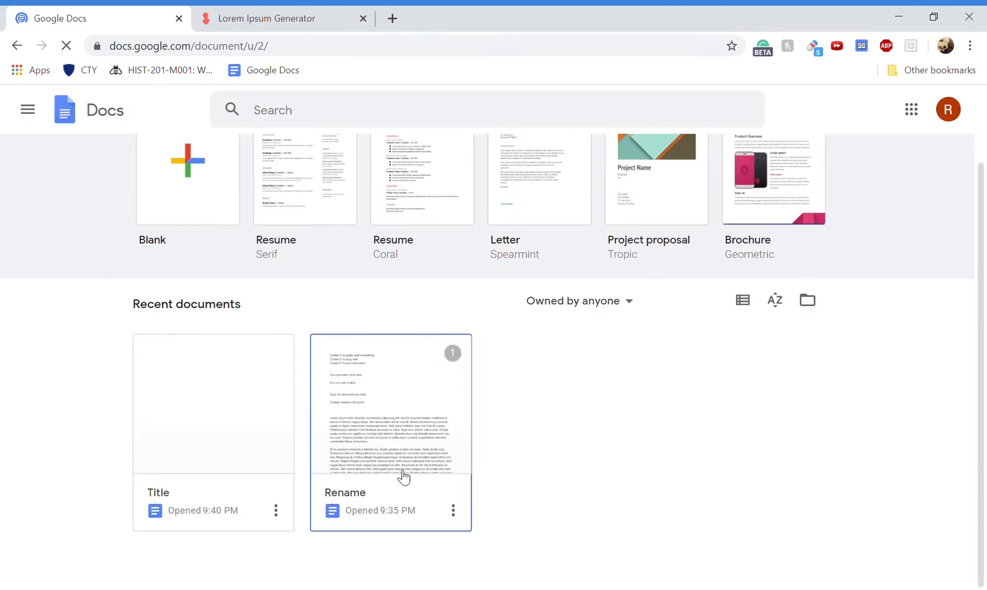
- Open the Rename document and scroll through its contents
{"action": "left_click", "coordinate": [377, 435]}
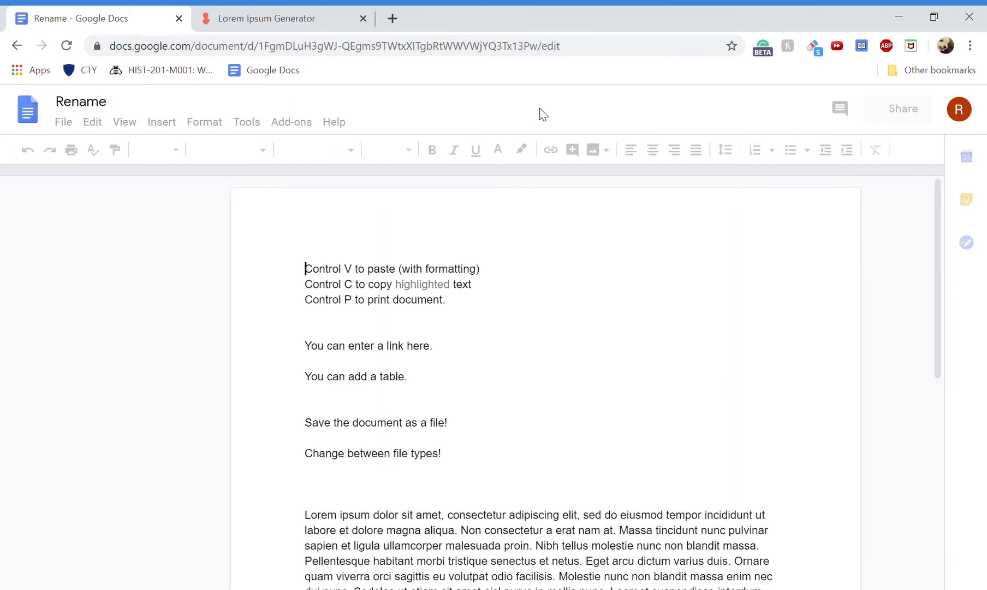
{"action": "scroll", "coordinate": [649, 491], "scroll_direction": "down", "scroll_amount": 6}
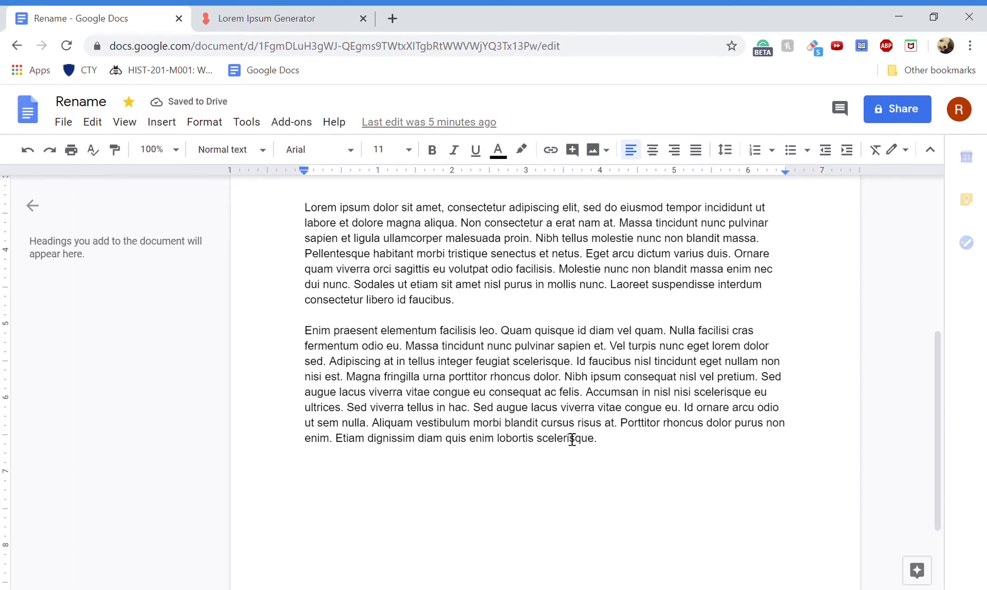
{"action": "scroll", "coordinate": [430, 398], "scroll_direction": "up", "scroll_amount": 6}
{"action": "scroll", "coordinate": [477, 408], "scroll_direction": "down", "scroll_amount": 2}
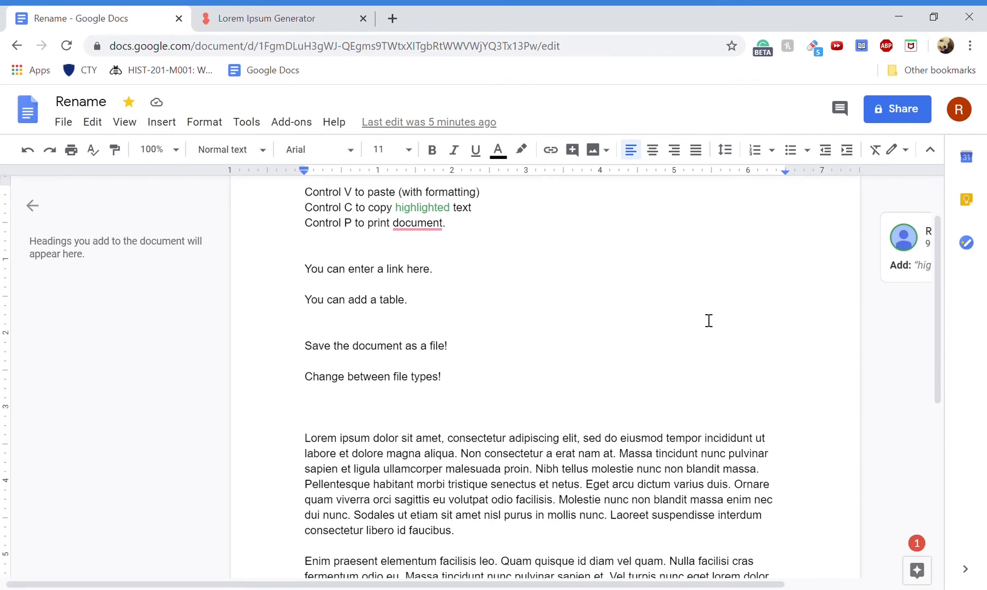
{"action": "scroll", "coordinate": [385, 306], "scroll_direction": "up", "scroll_amount": 2}
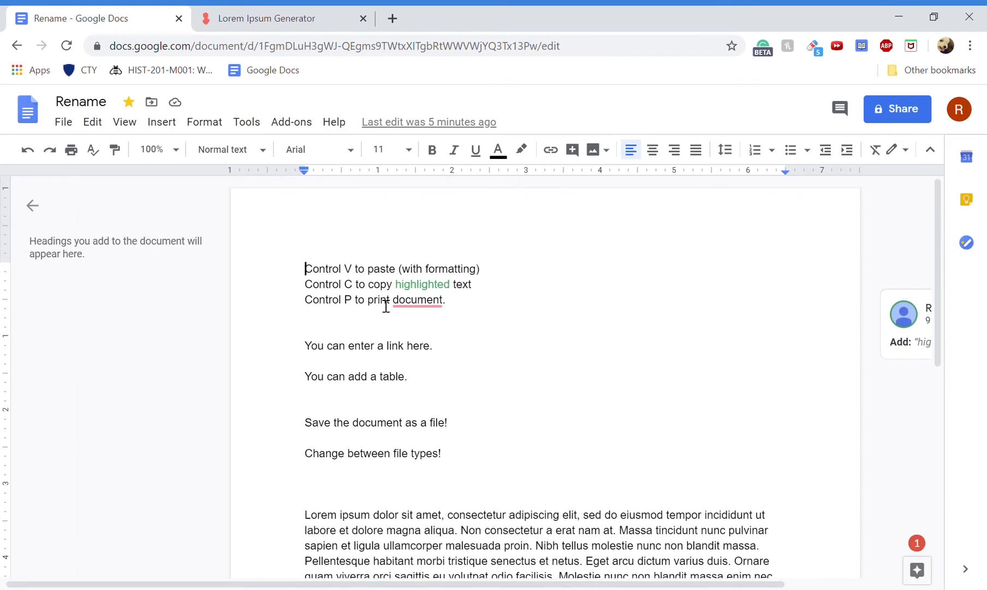
- Preview the June 14 9:35 PM and 9:12 PM versions, then return to editing
{"action": "left_click", "coordinate": [390, 123]}
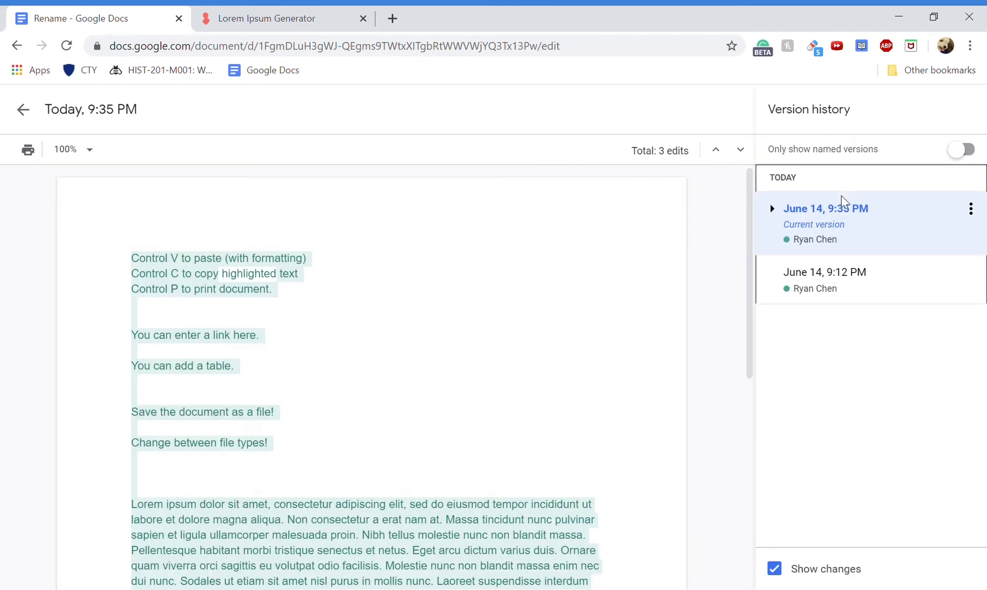
{"action": "scroll", "coordinate": [439, 392], "scroll_direction": "down", "scroll_amount": 3}
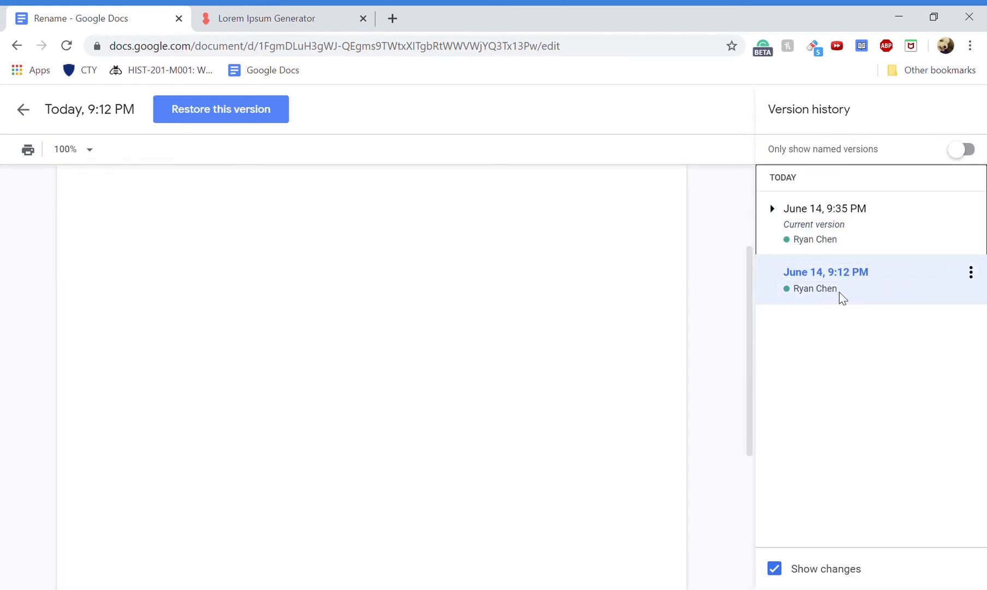
{"action": "left_click", "coordinate": [848, 238]}
{"action": "scroll", "coordinate": [471, 476], "scroll_direction": "down", "scroll_amount": 6}
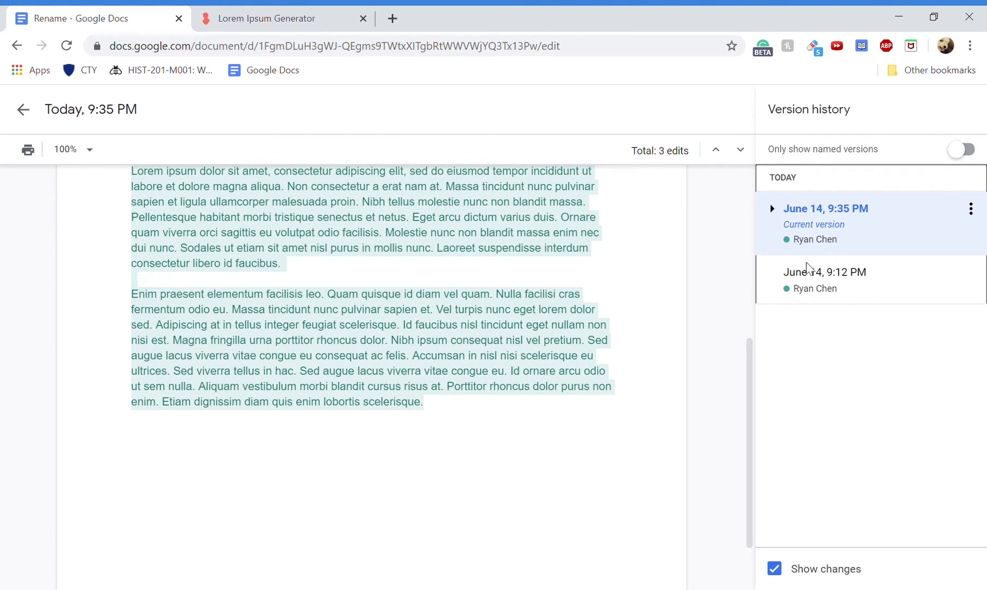
{"action": "left_click", "coordinate": [848, 286]}
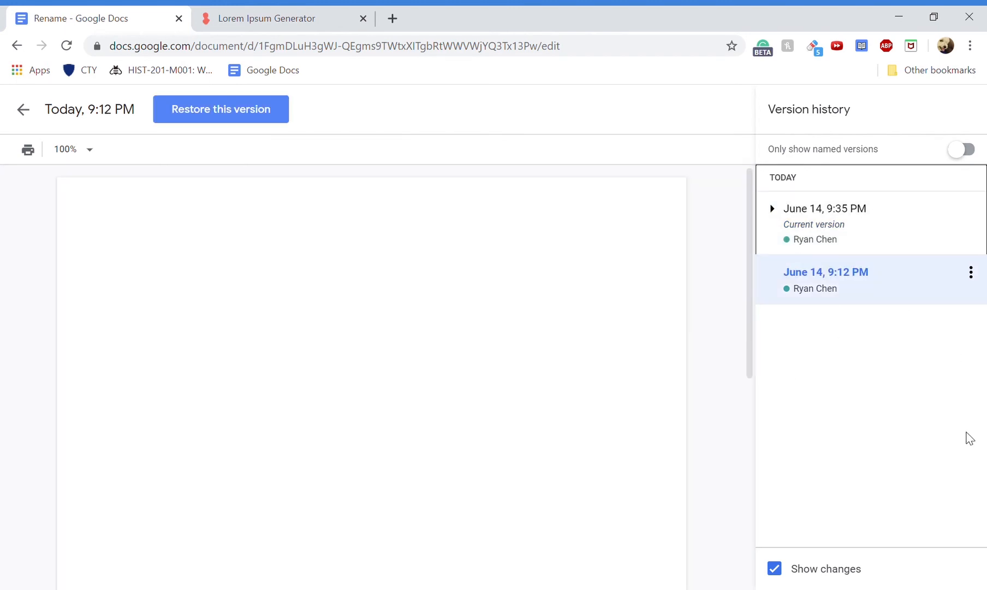
{"action": "left_click", "coordinate": [25, 110]}
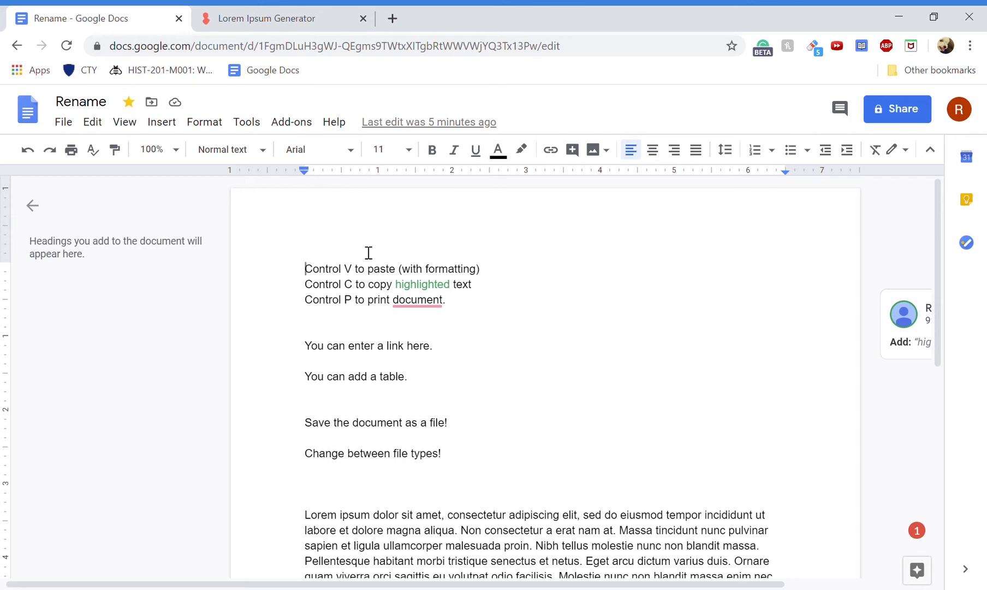
- Paste the copied Lorem ipsum passage on a new line below the Control P line
{"action": "left_click", "coordinate": [356, 326]}
{"action": "key", "text": "Return"}
{"action": "key", "text": "Return"}
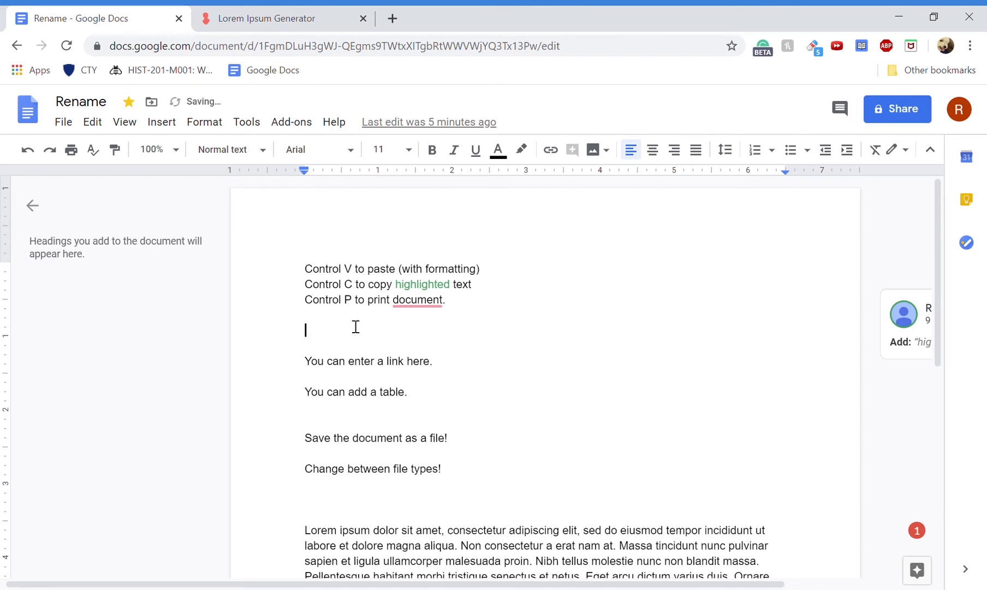
{"action": "type", "text": "n blandit massa. Pellentesque habitant morbi tristique senectus et netus. Eget arcu dictum varius duis. Ornare quam viverra orci sagittis eu volutpat odio facilisis. Molestie nunc non blandit massa enim nec dui"}
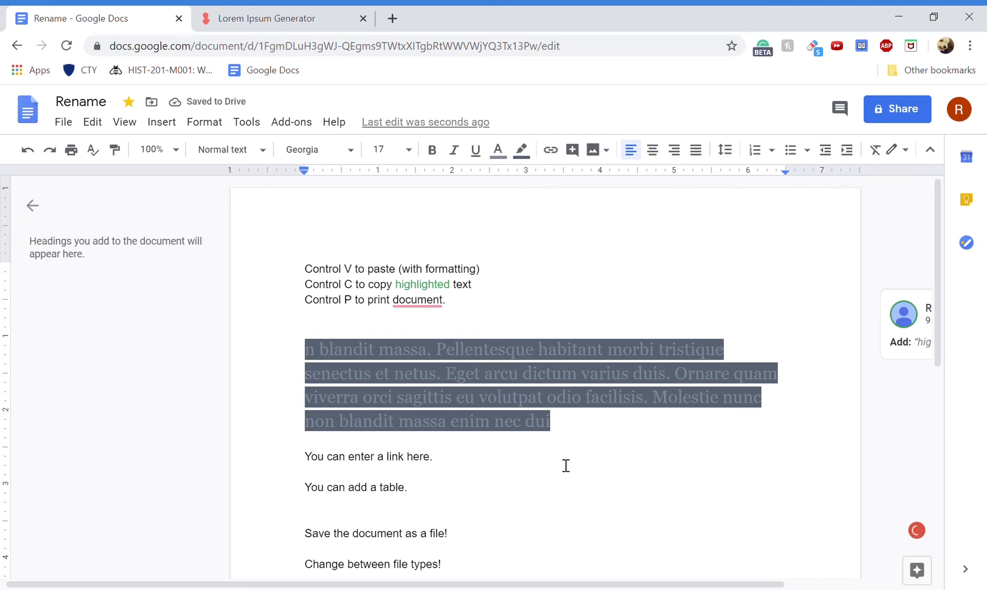
{"action": "left_click", "coordinate": [234, 13]}
{"action": "left_click", "coordinate": [98, 18]}
- Delete the pasted formatted passage and stray test characters, leaving an empty line
{"action": "left_click_drag", "start_coordinate": [320, 356], "coordinate": [533, 422]}
{"action": "key", "text": "ctrl+c"}
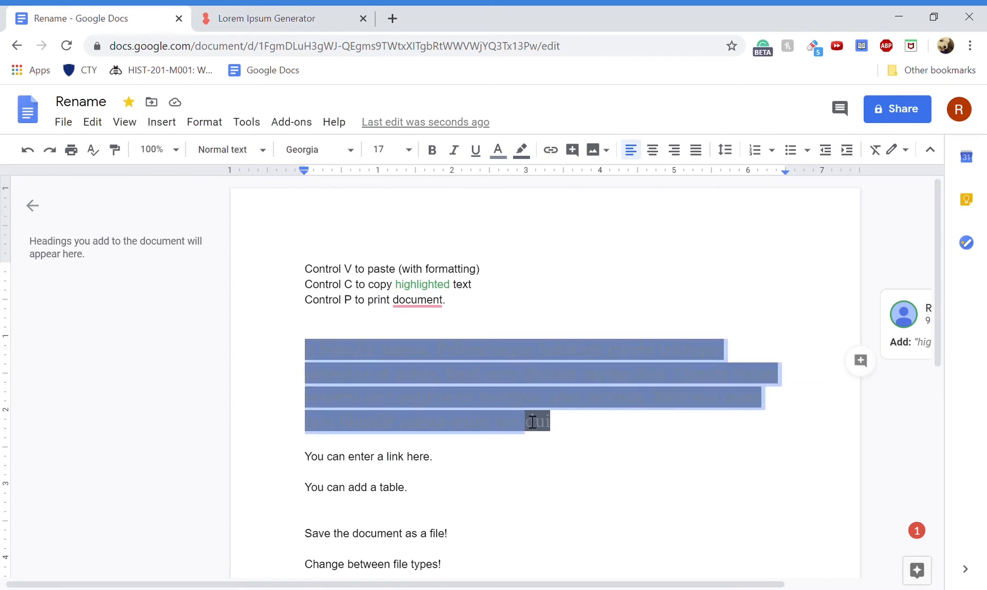
{"action": "key", "text": "BackSpace"}
{"action": "key", "text": "BackSpace"}
{"action": "key", "text": "BackSpace"}
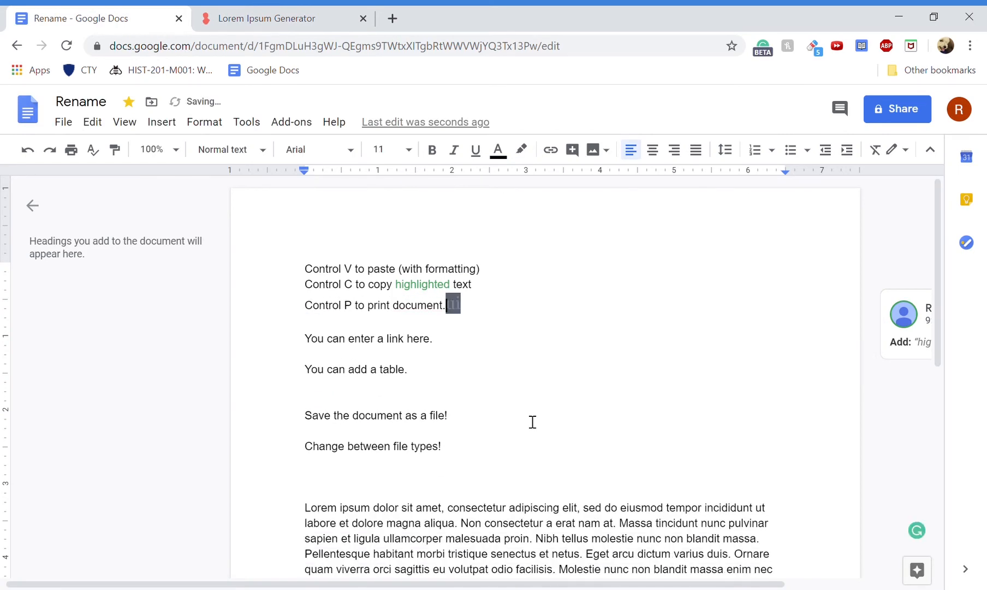
{"action": "key", "text": "BackSpace"}
{"action": "key", "text": "Return"}
{"action": "key", "text": "Return"}
{"action": "type", "text": "ddfdf"}
{"action": "key", "text": "BackSpace"}
{"action": "key", "text": "BackSpace"}
{"action": "key", "text": "BackSpace"}
{"action": "key", "text": "BackSpace"}
{"action": "key", "text": "BackSpace"}
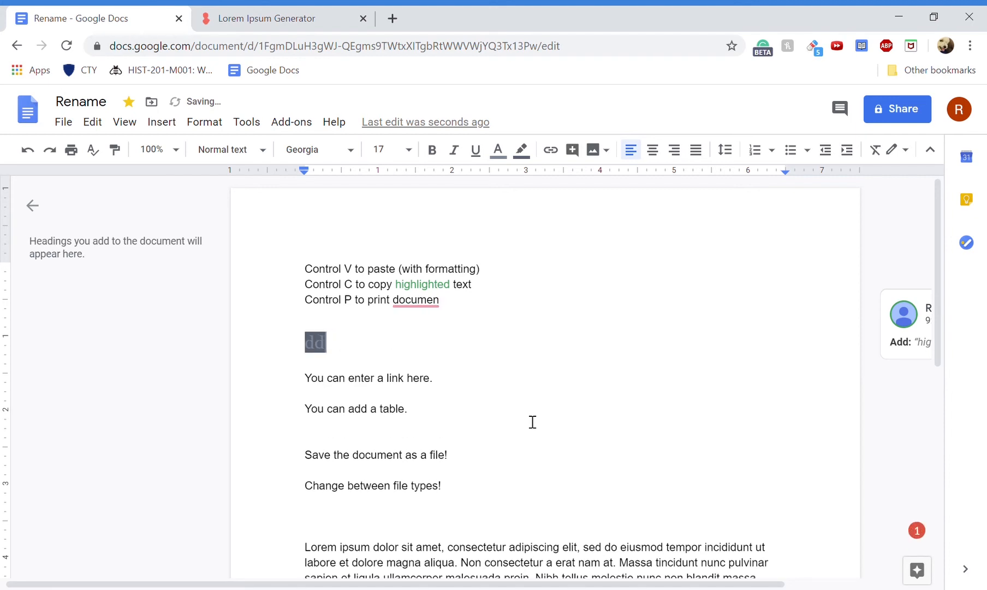
- Clear formatting on the empty line and paste the Lorem text without formatting
{"action": "left_click", "coordinate": [205, 121]}
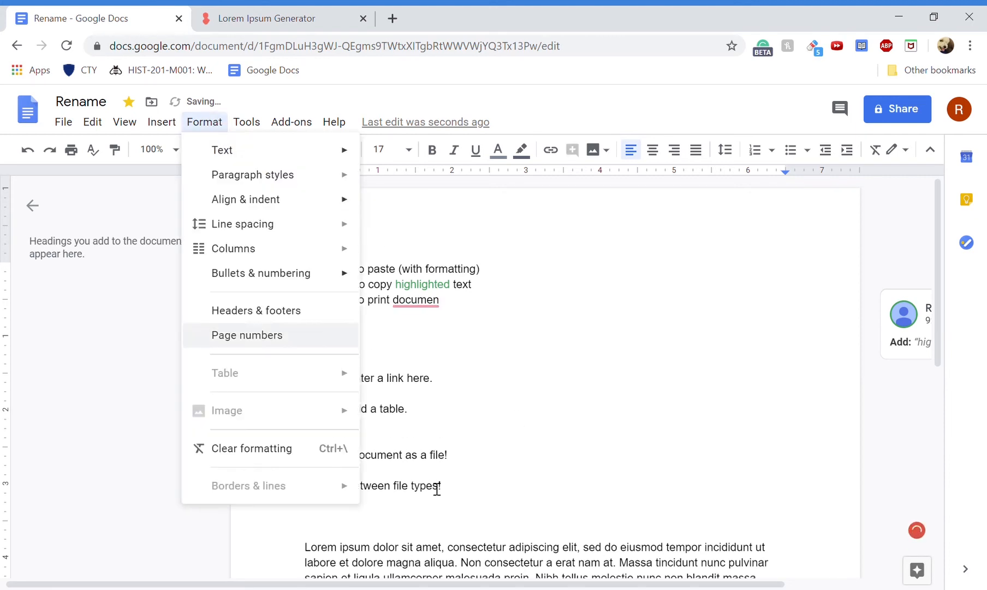
{"action": "left_click", "coordinate": [335, 449]}
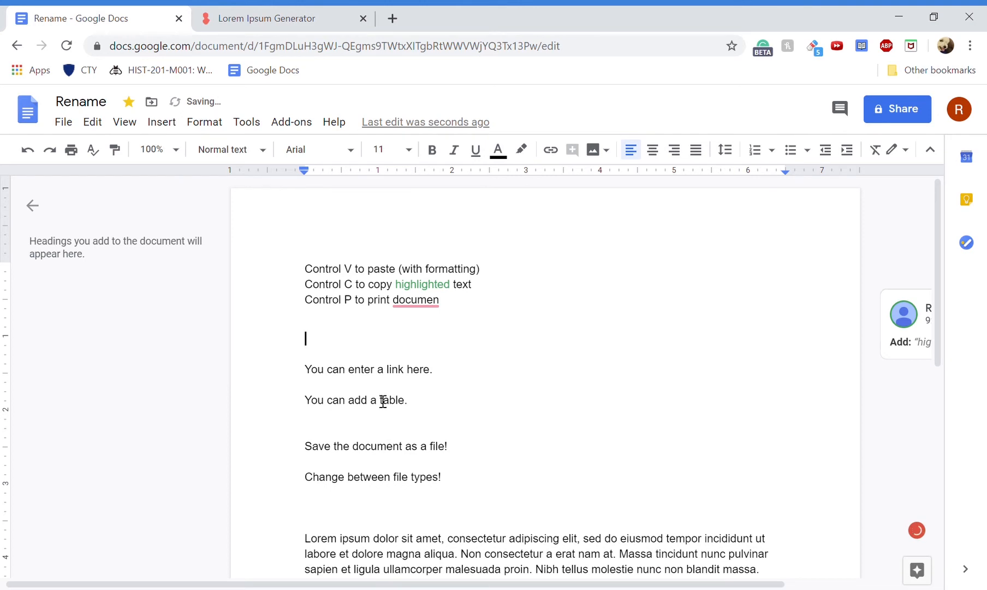
{"action": "right_click", "coordinate": [340, 349]}
{"action": "left_click", "coordinate": [465, 418]}
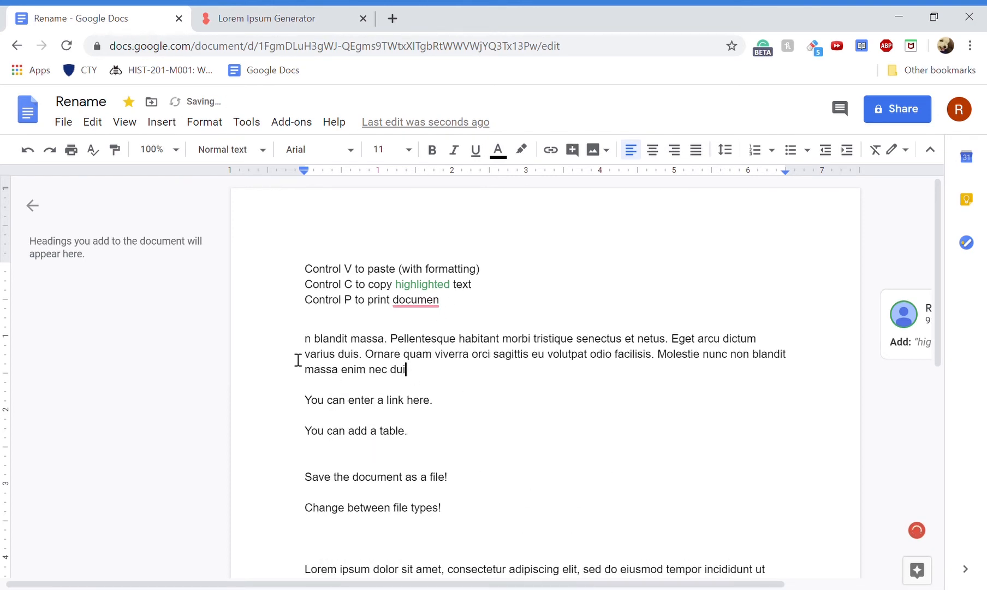
{"action": "scroll", "coordinate": [680, 429], "scroll_direction": "down", "scroll_amount": 1}
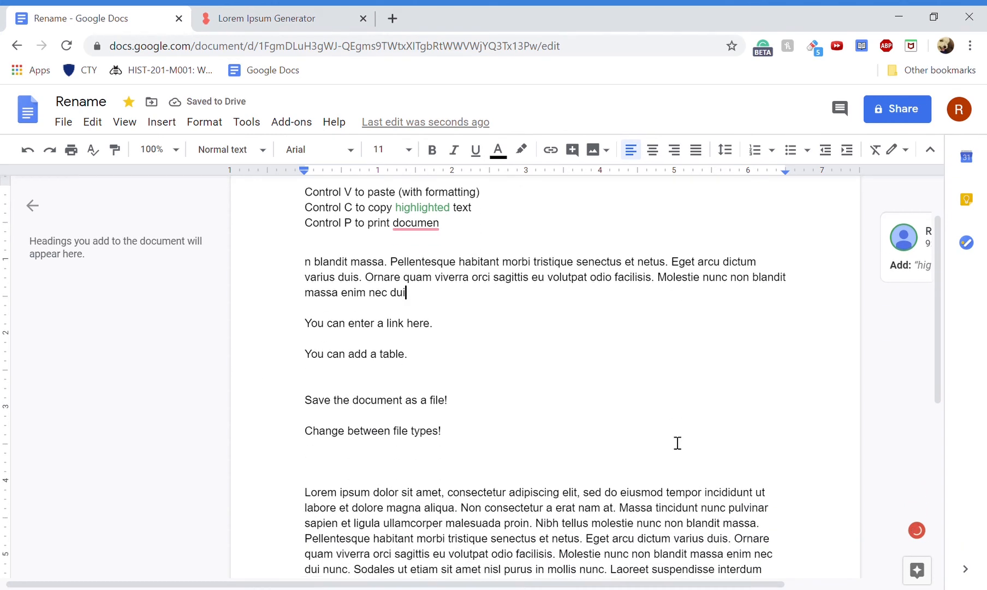
{"action": "left_click_drag", "start_coordinate": [405, 328], "coordinate": [441, 332]}
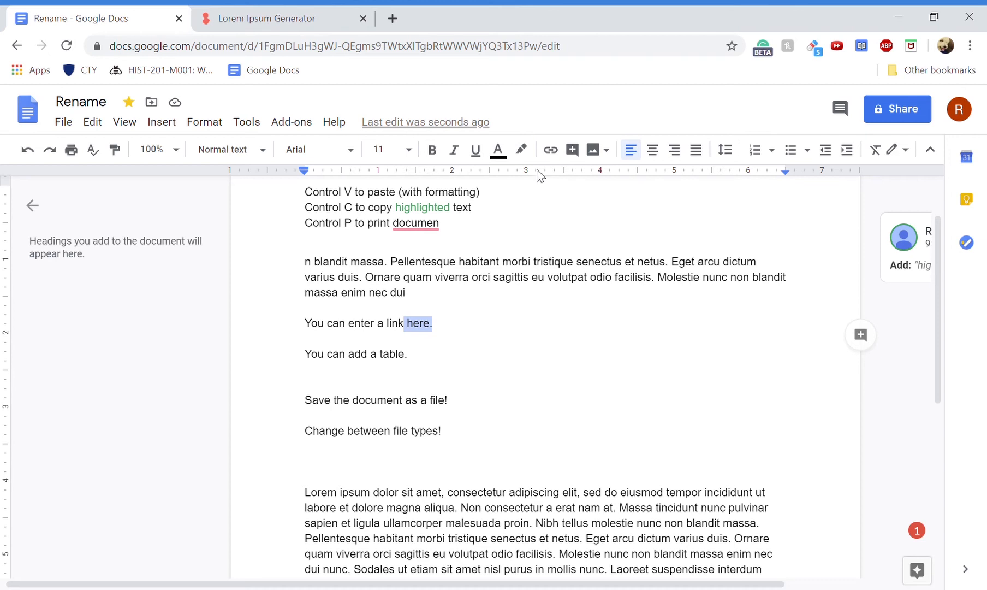
- Link the selected word 'here.' to google.com
{"action": "left_click", "coordinate": [551, 149]}
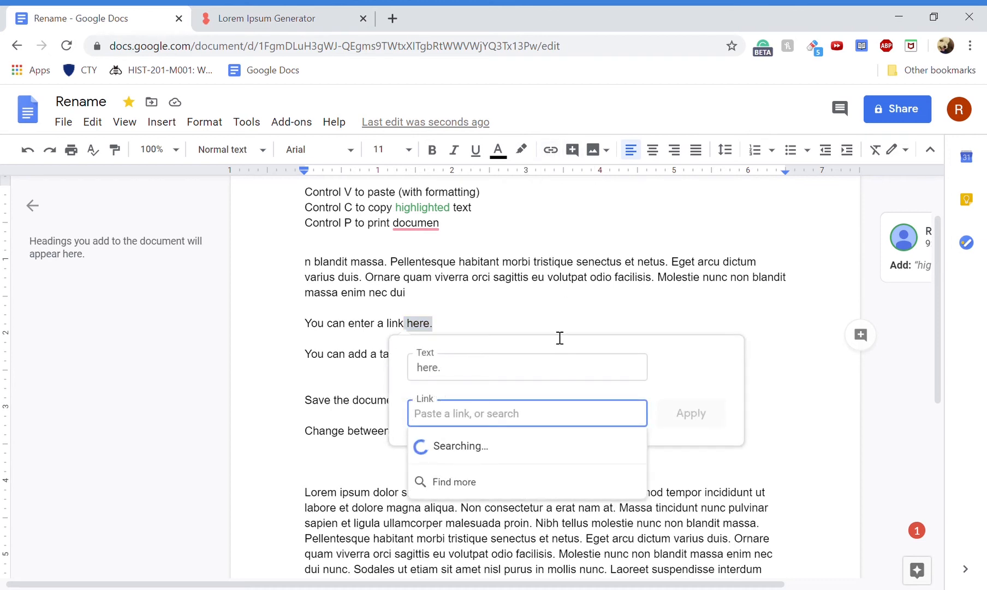
{"action": "type", "text": "google"}
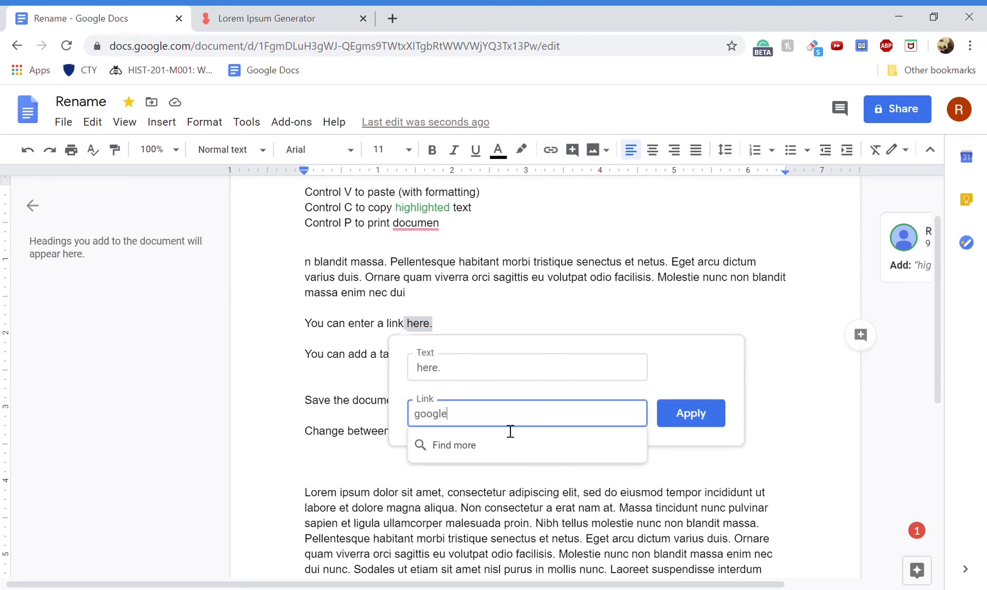
{"action": "type", "text": ".com"}
{"action": "key", "text": "Return"}
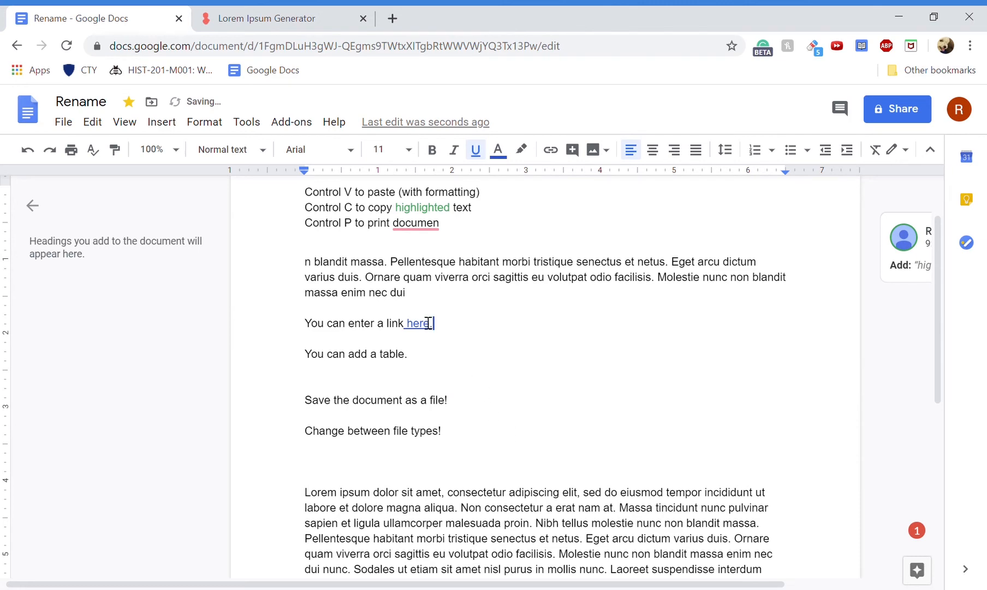
- Test the link by opening google.com from its preview, then return to the document
{"action": "left_click", "coordinate": [413, 324]}
{"action": "left_click", "coordinate": [460, 346]}
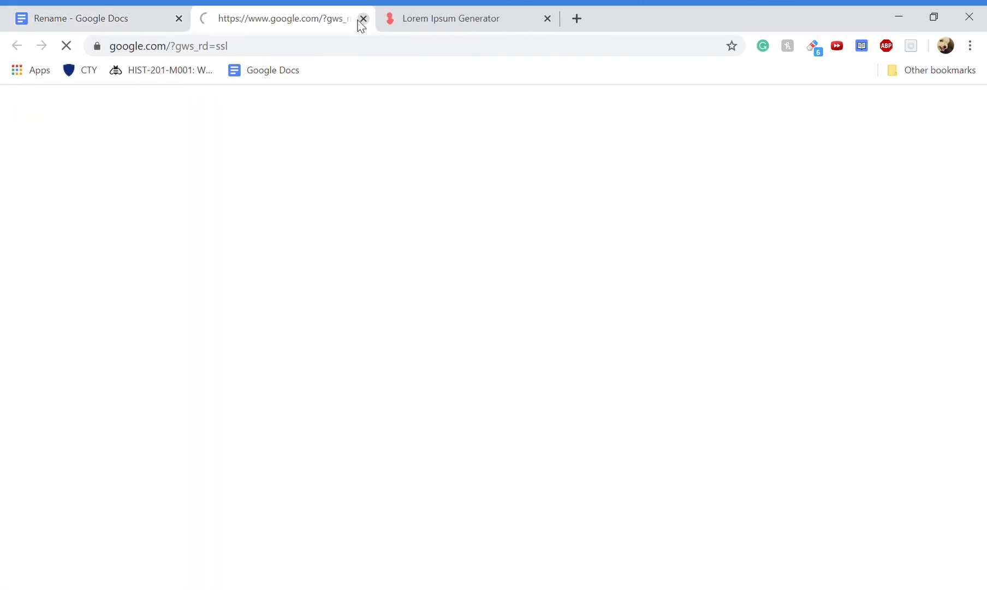
{"action": "left_click", "coordinate": [362, 18]}
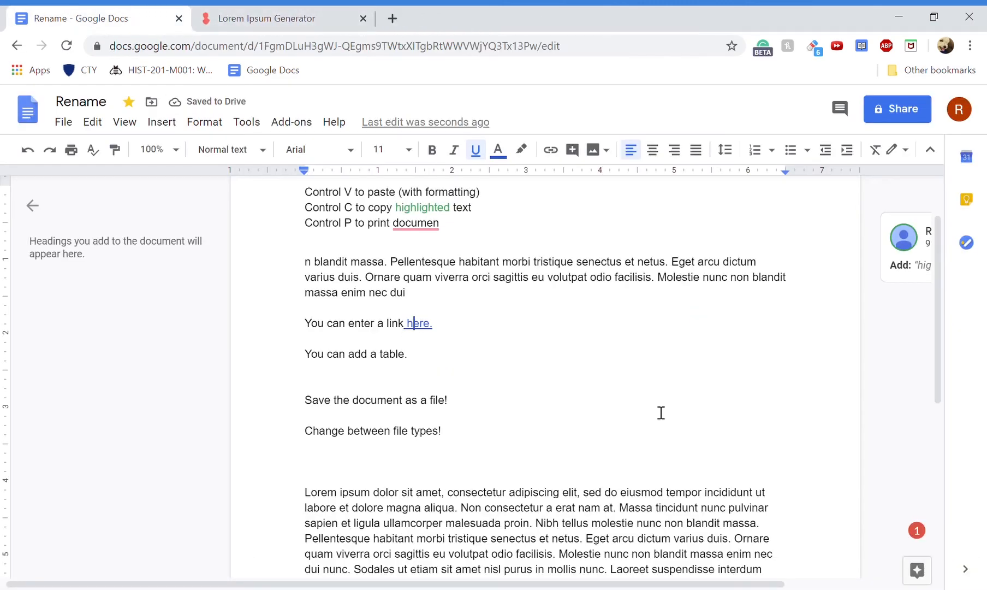
{"action": "scroll", "coordinate": [652, 410], "scroll_direction": "down", "scroll_amount": 4}
{"action": "scroll", "coordinate": [474, 258], "scroll_direction": "up", "scroll_amount": 1}
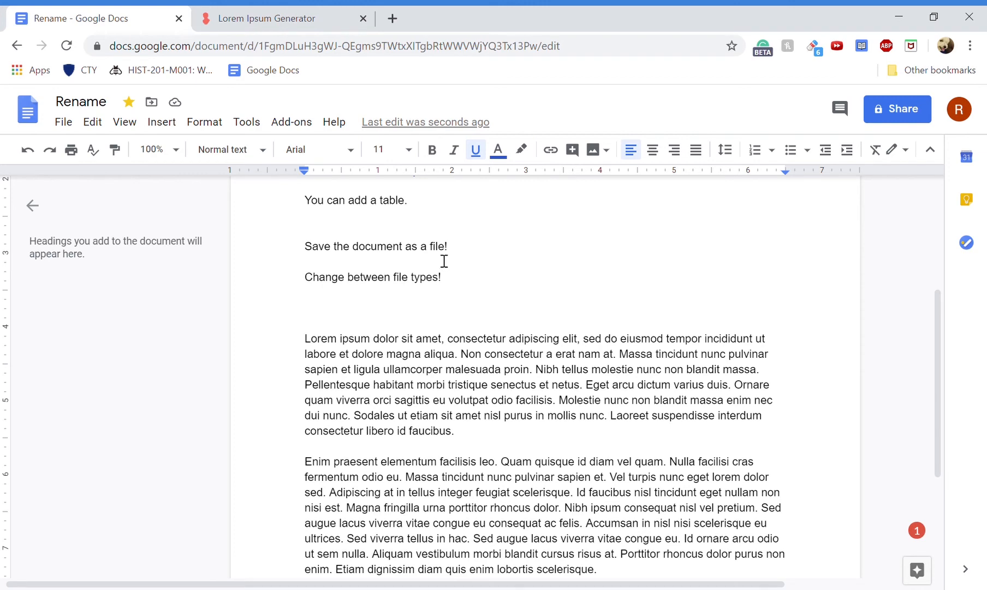
- Browse the File menu options, then select both Lorem ipsum paragraphs at the document's end
{"action": "left_click", "coordinate": [64, 122]}
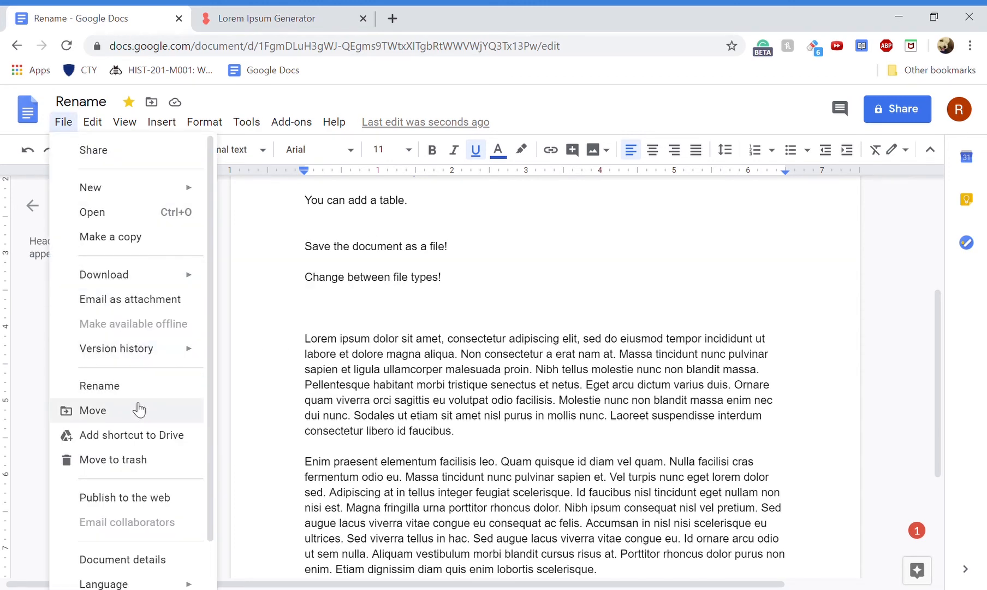
{"action": "scroll", "coordinate": [133, 437], "scroll_direction": "down", "scroll_amount": 1}
{"action": "mouse_move", "coordinate": [141, 230]}
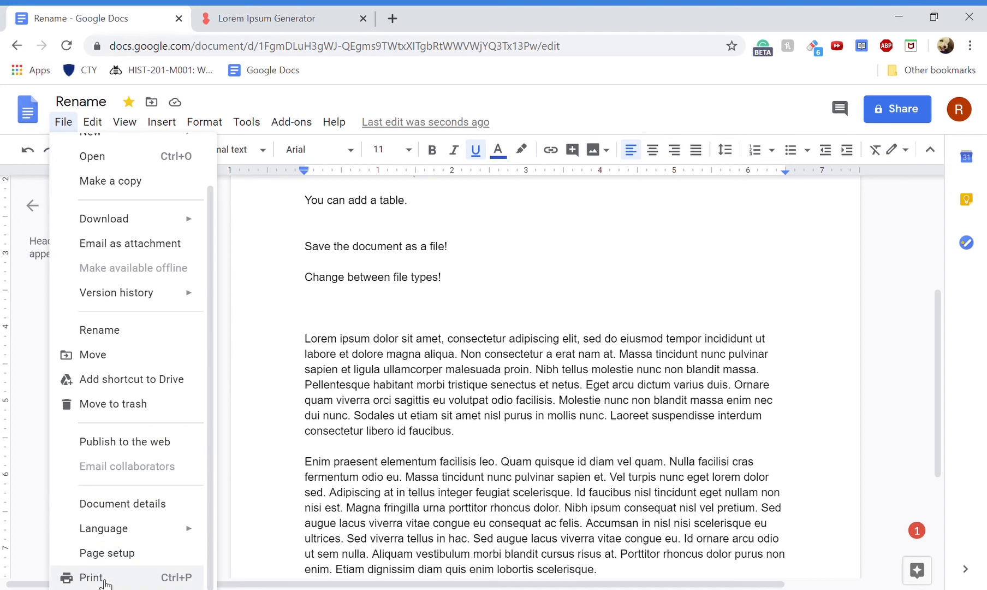
{"action": "left_click", "coordinate": [453, 298]}
{"action": "scroll", "coordinate": [454, 298], "scroll_direction": "down", "scroll_amount": 2}
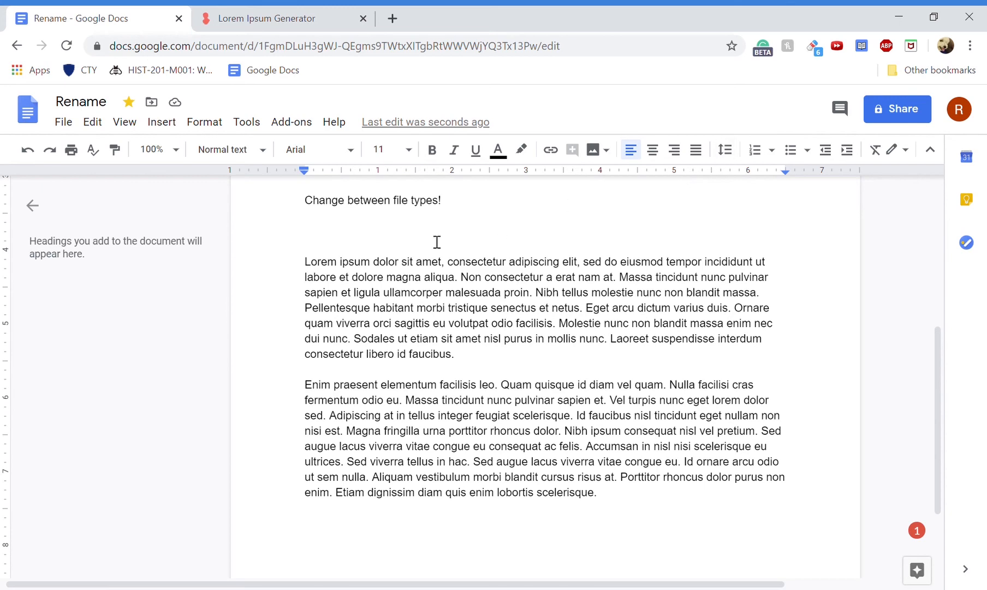
{"action": "left_click_drag", "start_coordinate": [299, 266], "coordinate": [644, 503]}
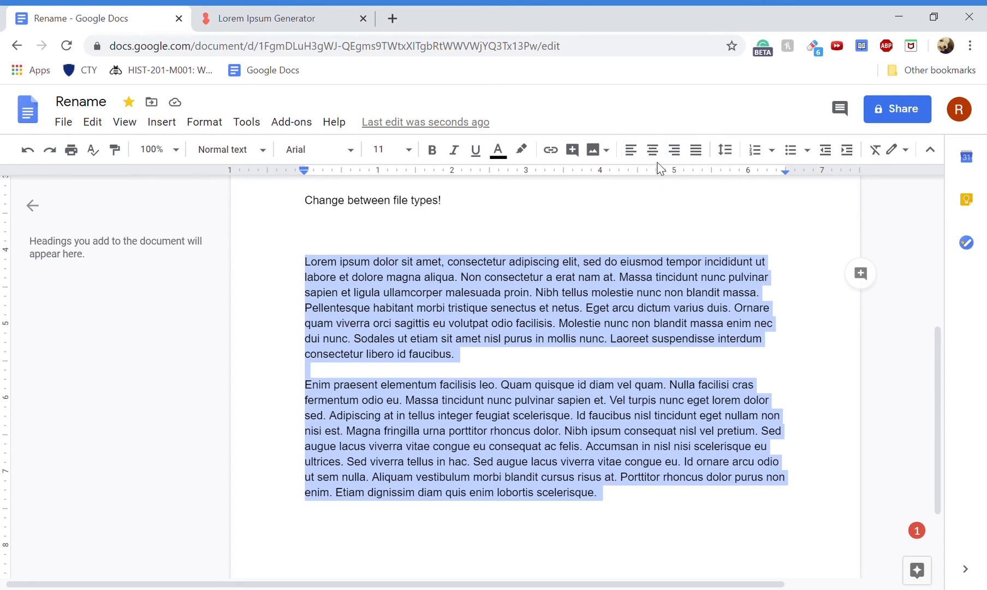
- Try center and right alignment, then justify the two Lorem ipsum paragraphs
{"action": "left_click", "coordinate": [654, 152]}
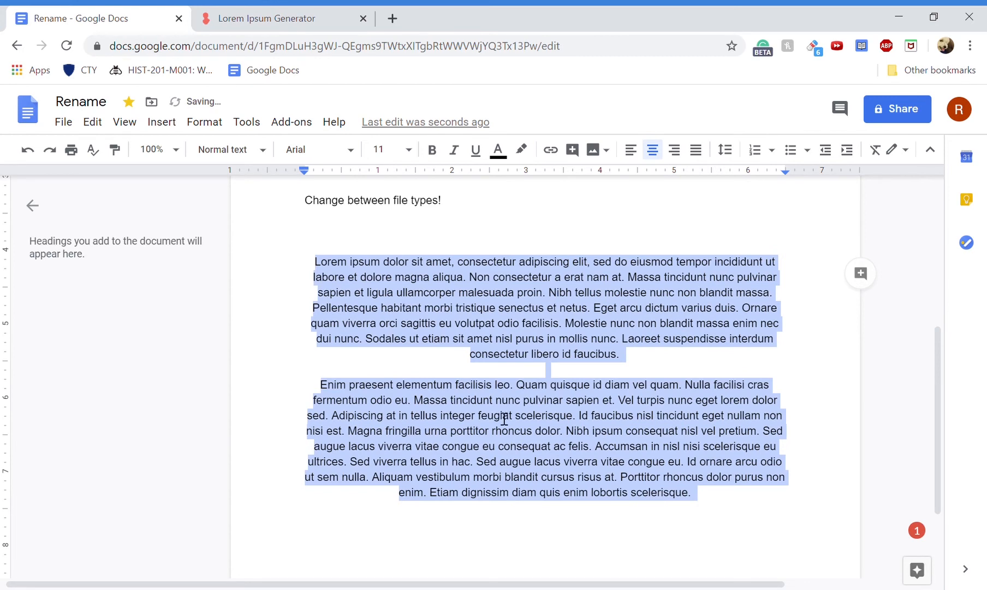
{"action": "left_click", "coordinate": [675, 155]}
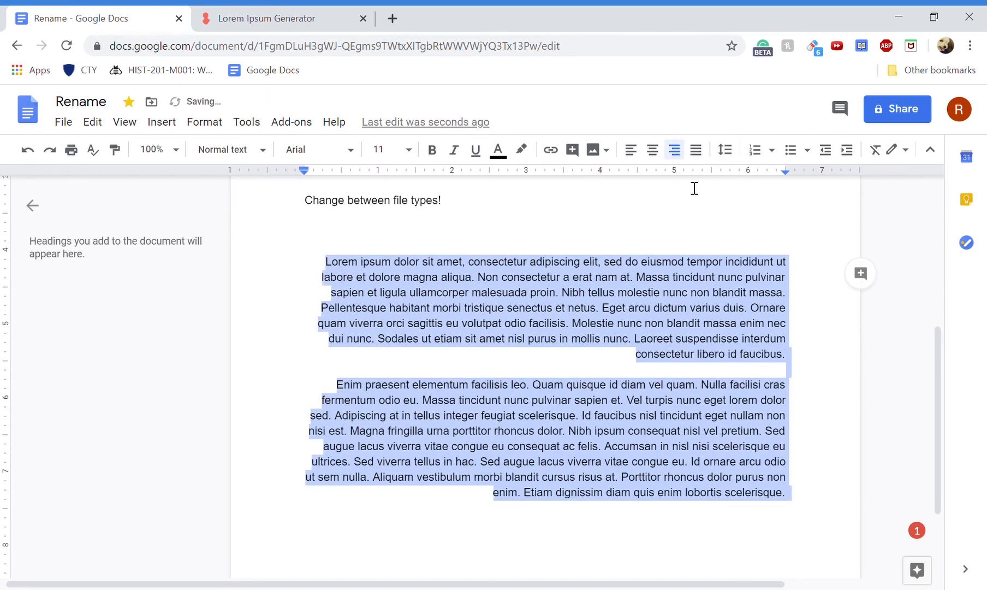
{"action": "left_click", "coordinate": [696, 150]}
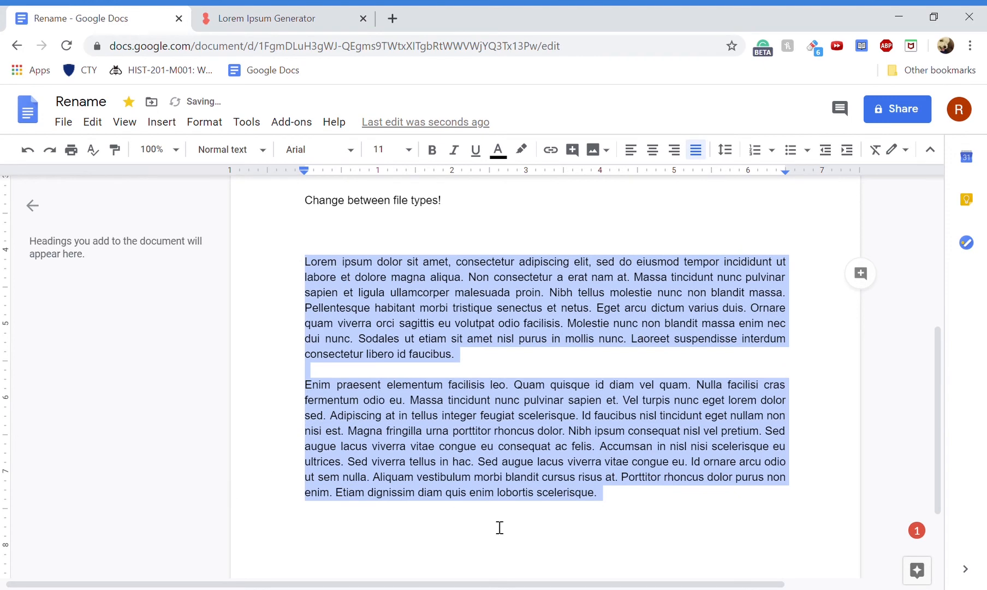
- Make the paragraphs a numbered list, add items 'z5' and 'Taxes', then end the list
{"action": "left_click", "coordinate": [754, 149]}
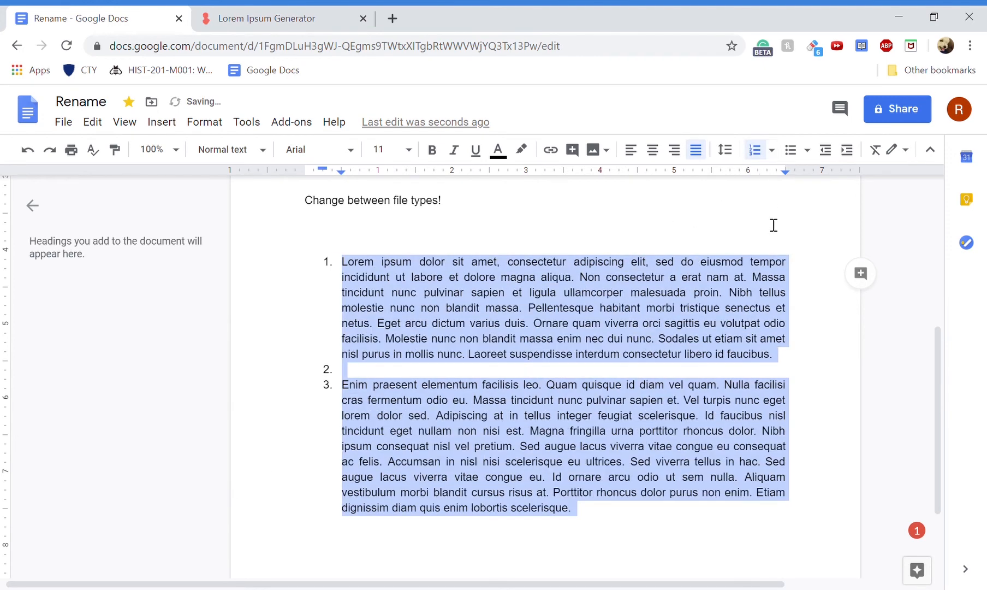
{"action": "left_click", "coordinate": [597, 519]}
{"action": "key", "text": "Return"}
{"action": "type", "text": "z"}
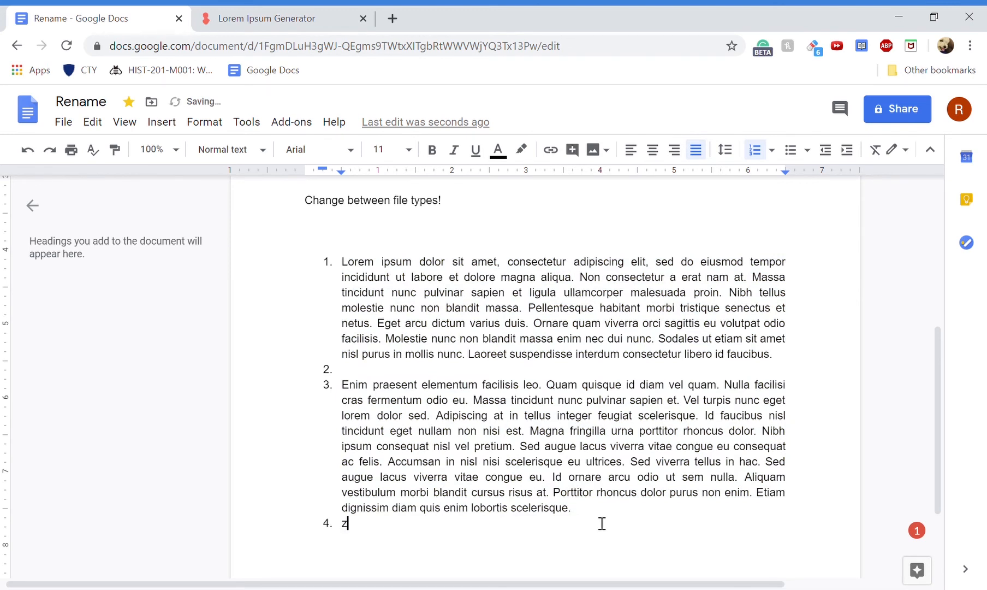
{"action": "type", "text": "5"}
{"action": "key", "text": "Return"}
{"action": "type", "text": "Taxes"}
{"action": "key", "text": "Return"}
{"action": "key", "text": "Return"}
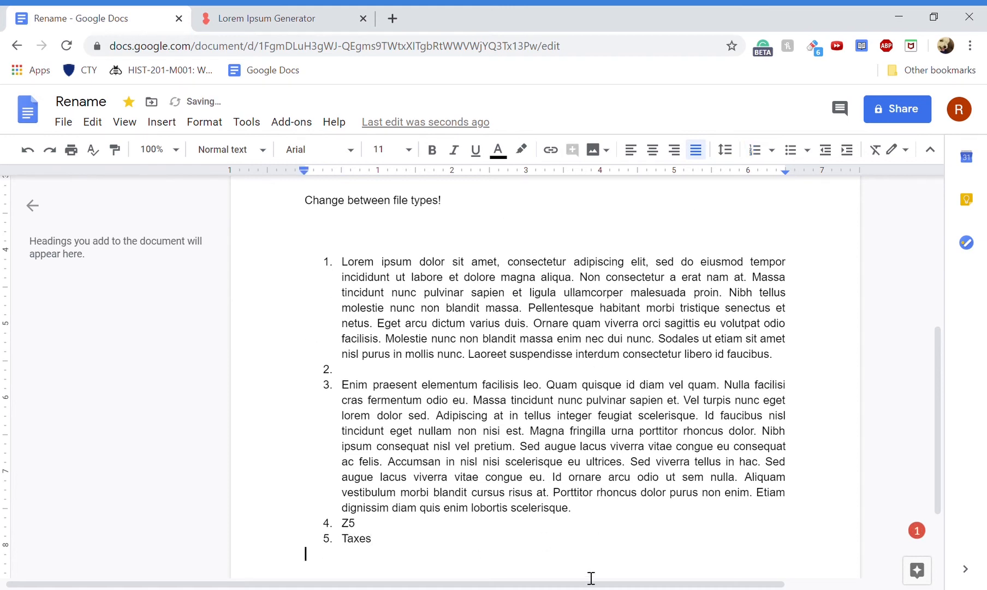
{"action": "scroll", "coordinate": [429, 412], "scroll_direction": "down", "scroll_amount": 1}
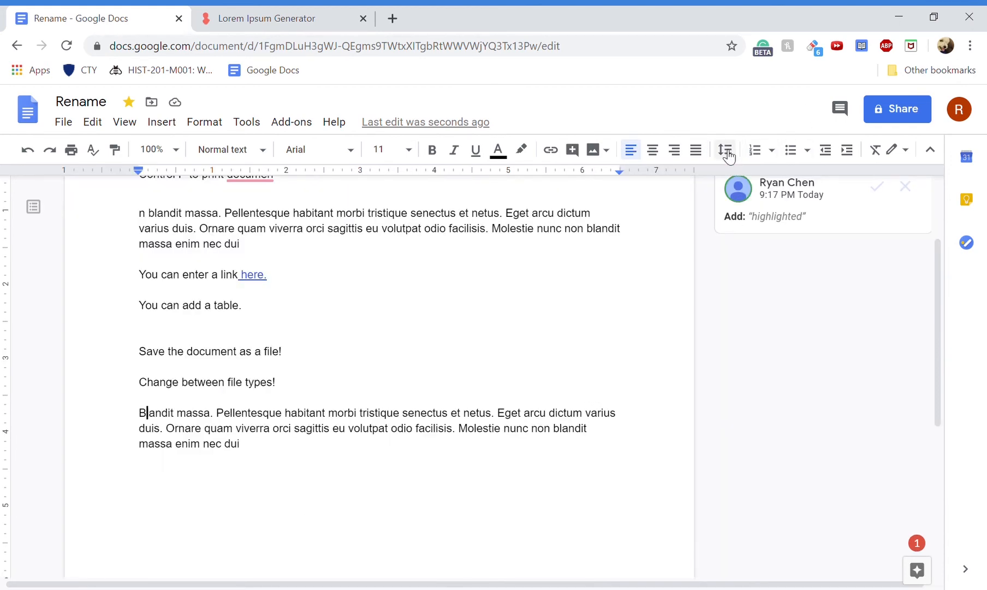
{"action": "left_click", "coordinate": [208, 120]}
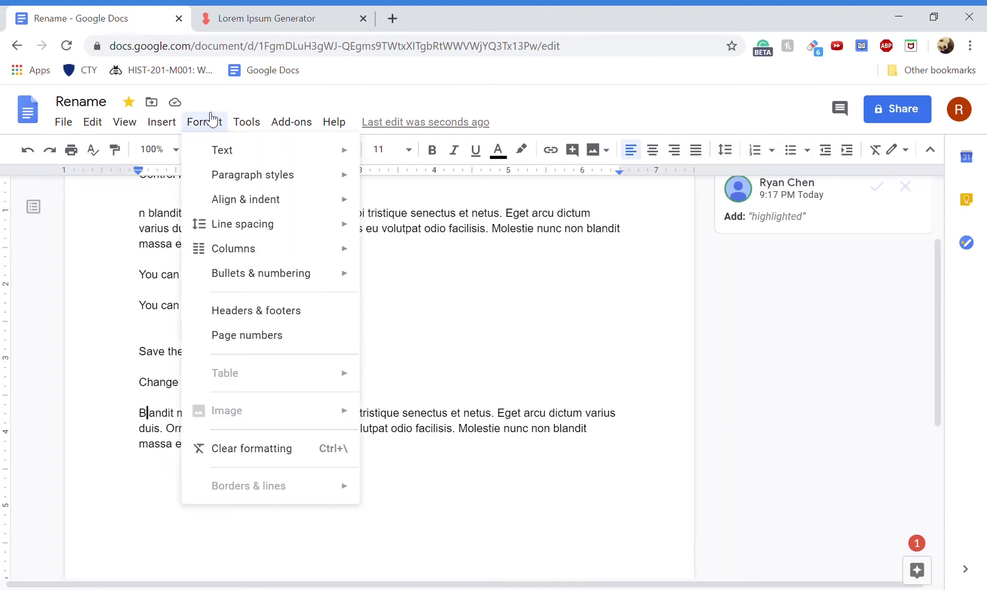
{"action": "mouse_move", "coordinate": [298, 276]}
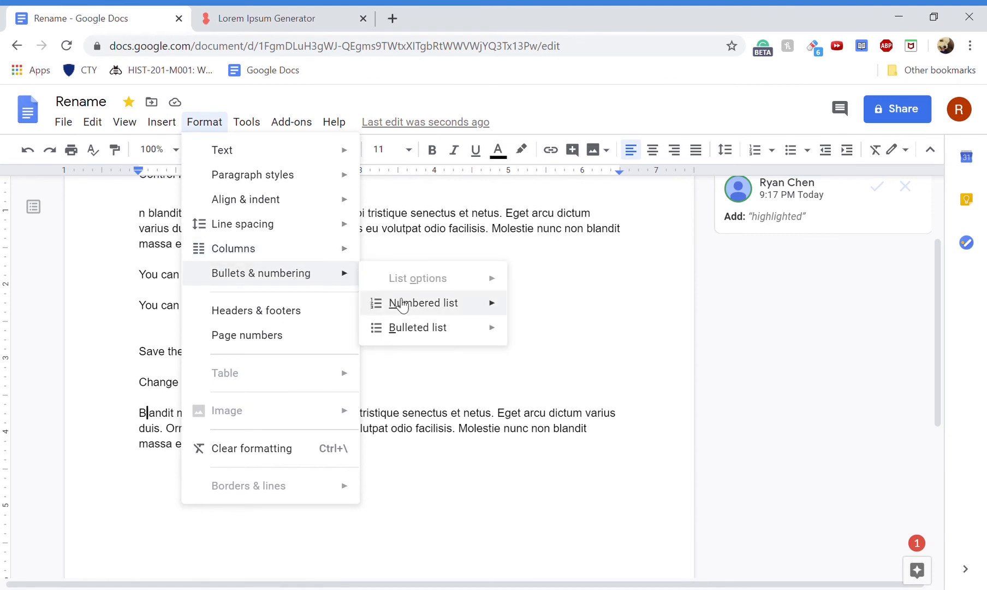
{"action": "mouse_move", "coordinate": [418, 302]}
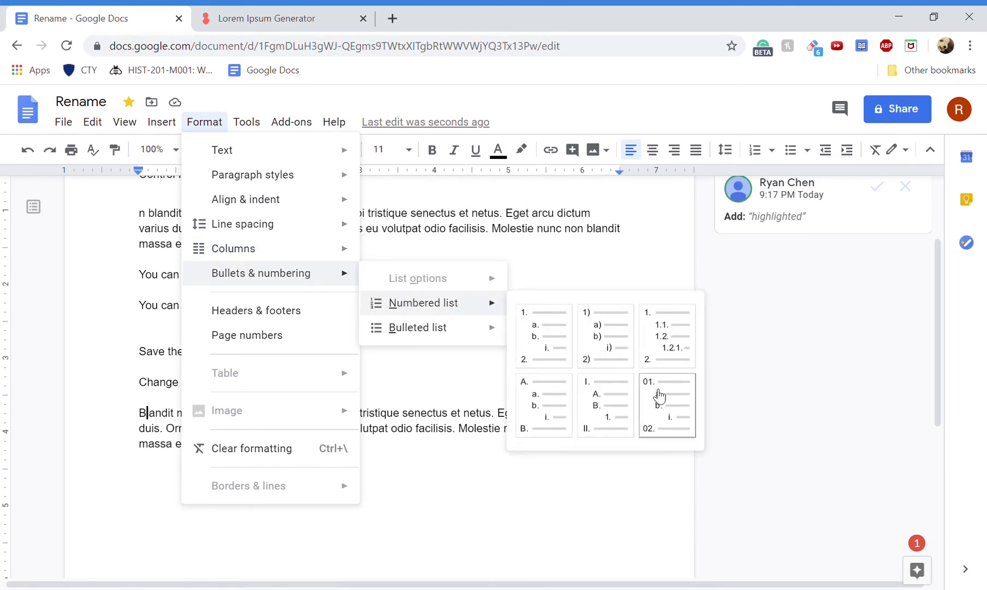
{"action": "mouse_move", "coordinate": [479, 336]}
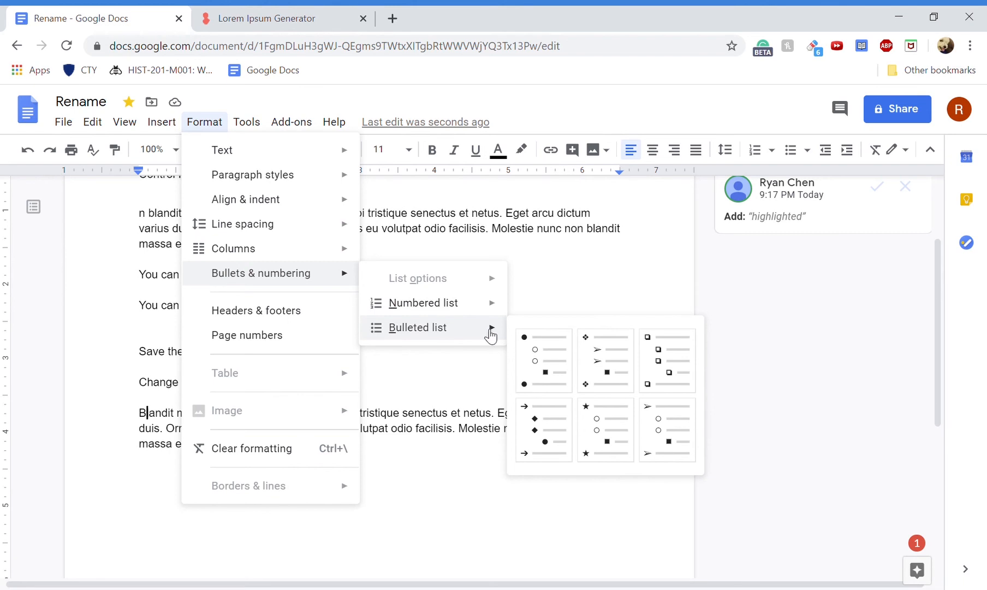
{"action": "left_click_drag", "start_coordinate": [622, 306], "coordinate": [637, 269]}
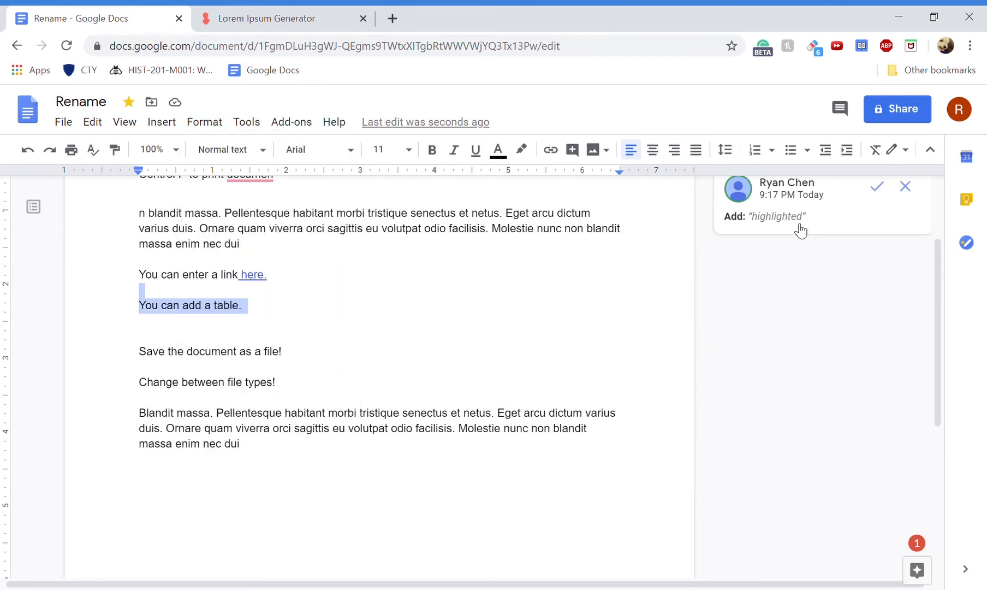
- Check the right-click actions for the word 'odio', then open the editing-mode dropdown
{"action": "left_click", "coordinate": [432, 339]}
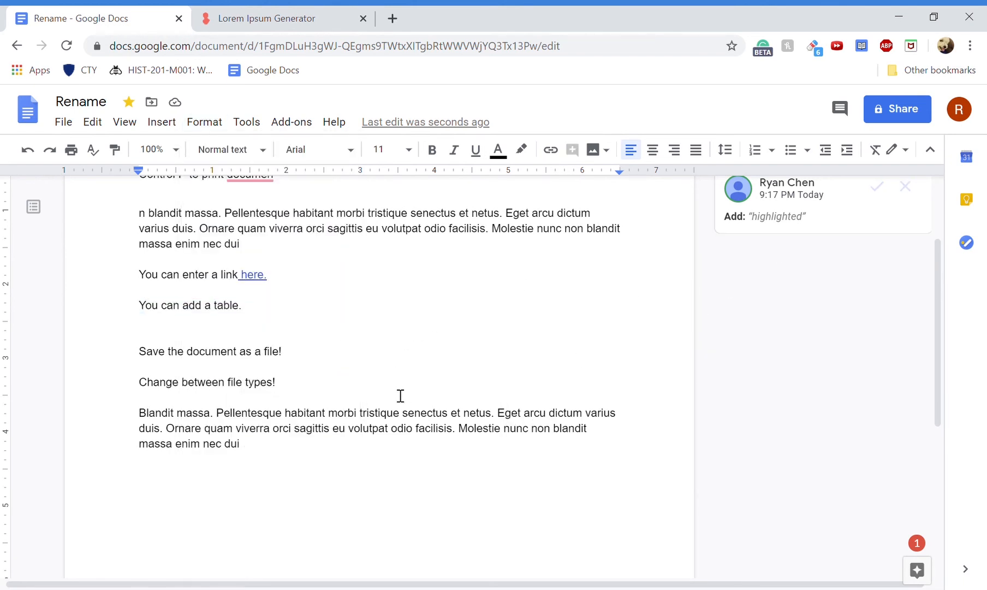
{"action": "double_click", "coordinate": [440, 241]}
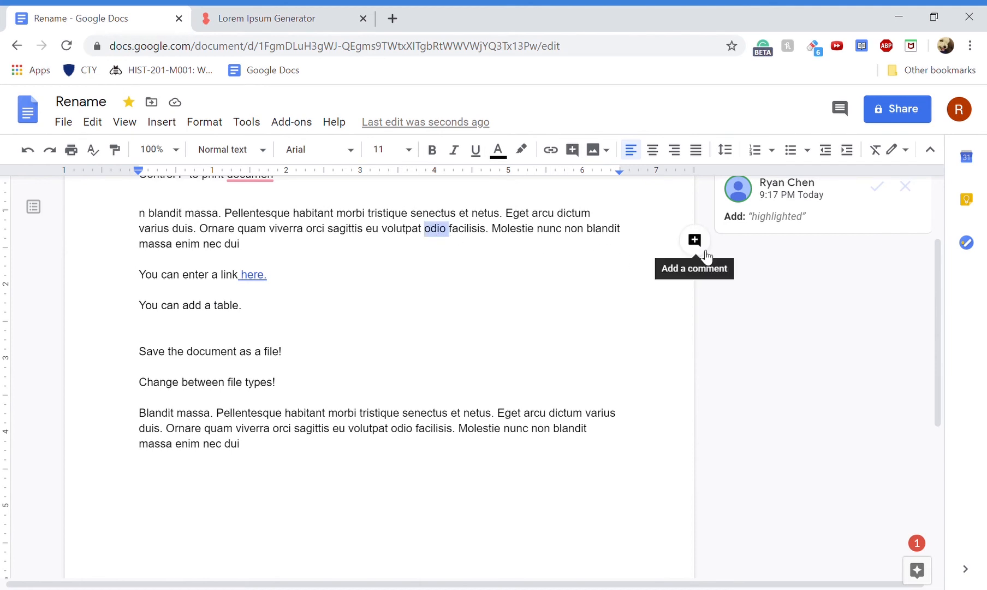
{"action": "right_click", "coordinate": [448, 238]}
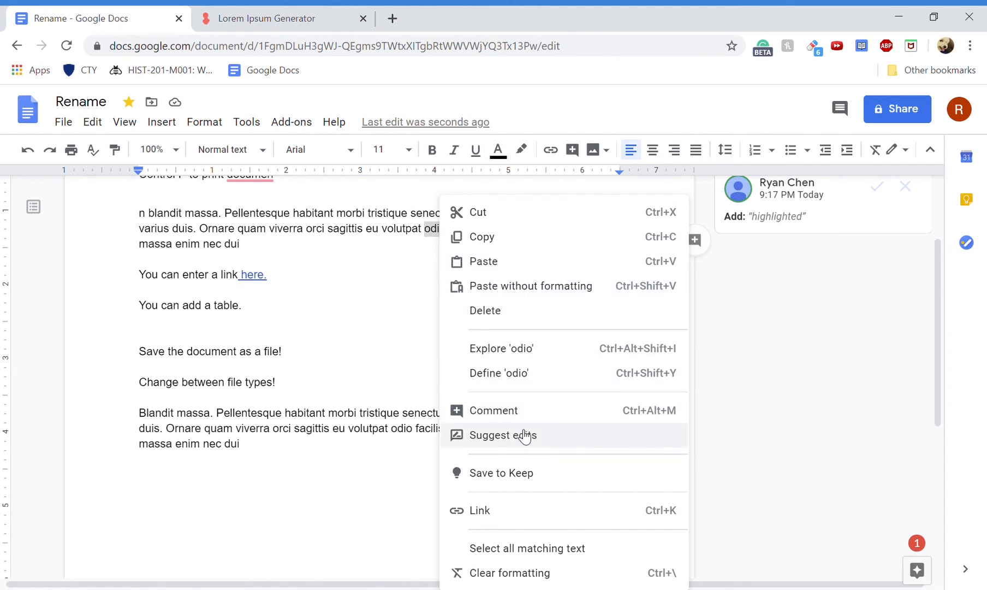
{"action": "left_click", "coordinate": [362, 294]}
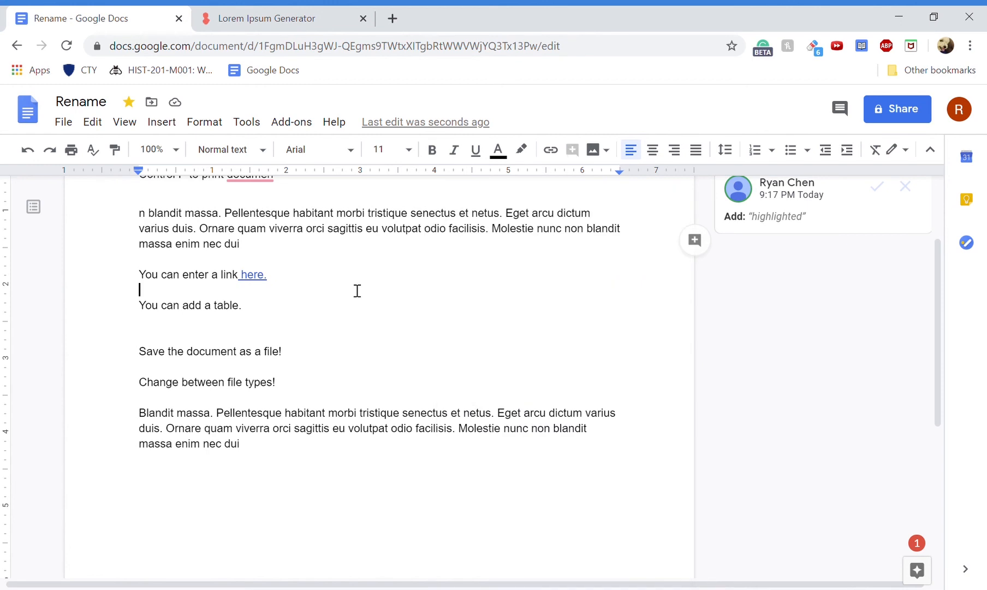
{"action": "left_click", "coordinate": [907, 149]}
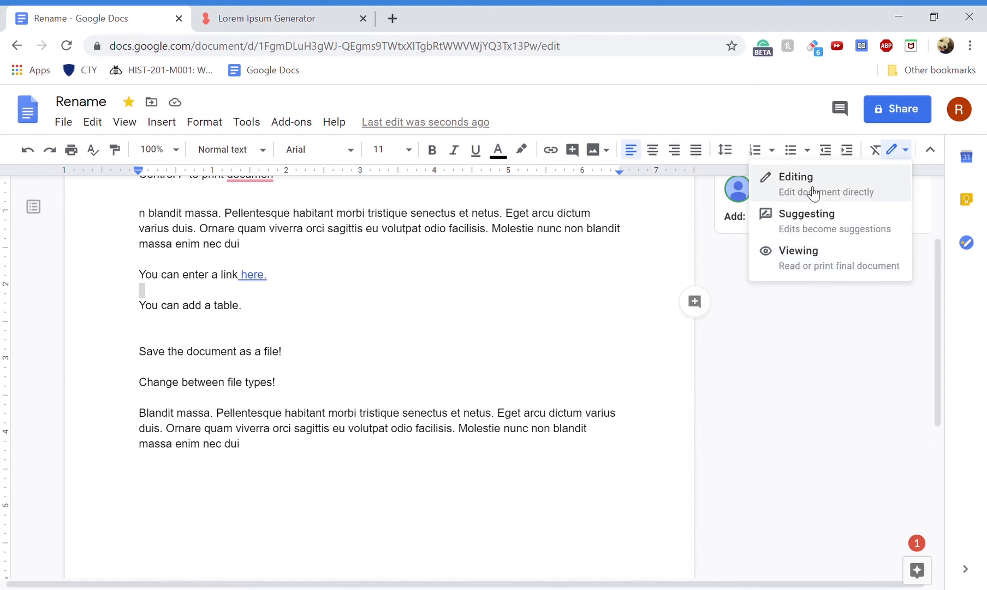
- In Suggesting mode, delete the passage from 'enectus' through 'here.' and accept the suggestion
{"action": "left_click", "coordinate": [787, 214]}
{"action": "left_click_drag", "start_coordinate": [416, 214], "coordinate": [531, 269]}
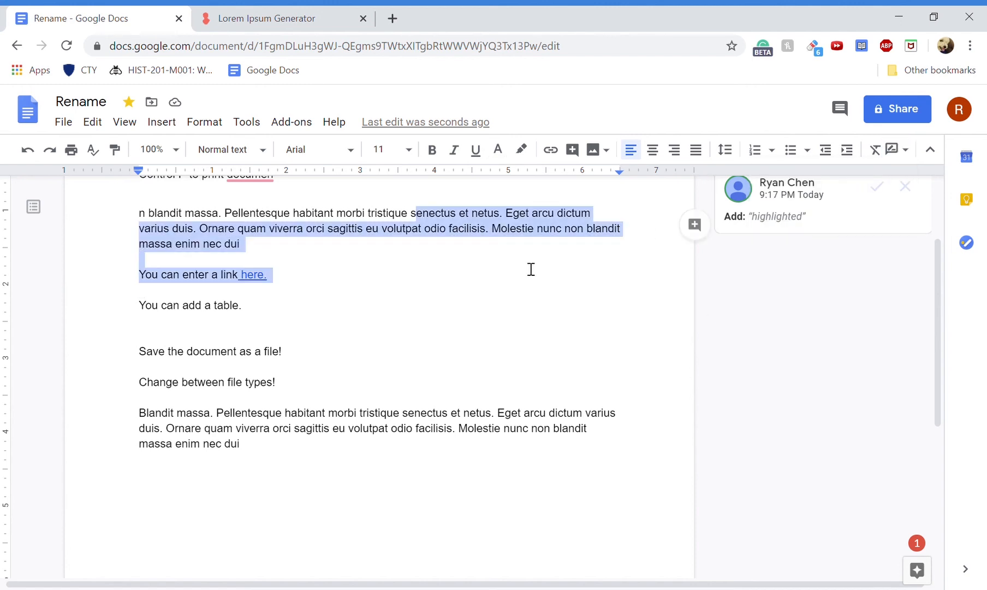
{"action": "key", "text": "BackSpace"}
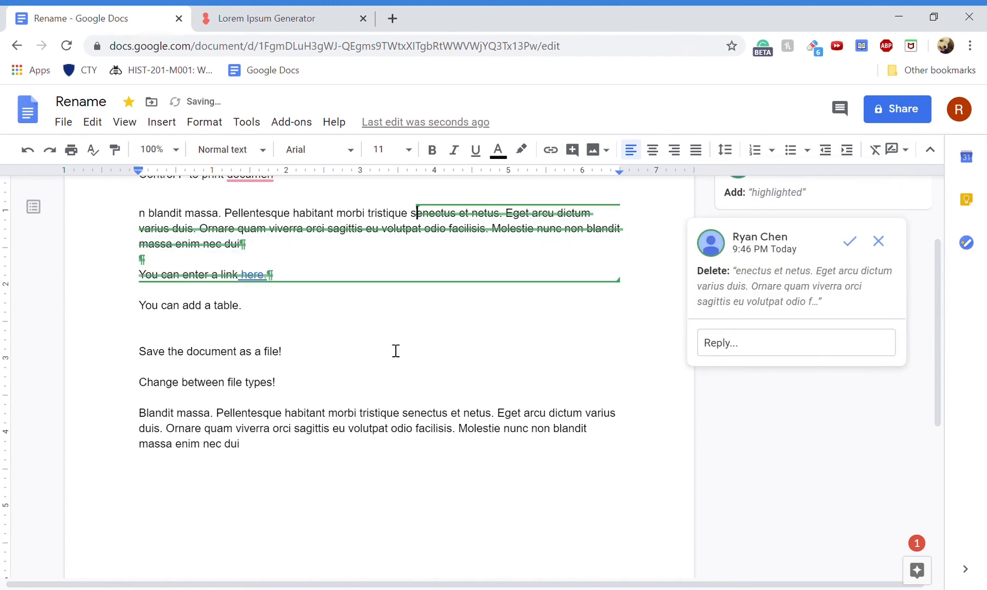
{"action": "left_click", "coordinate": [395, 336]}
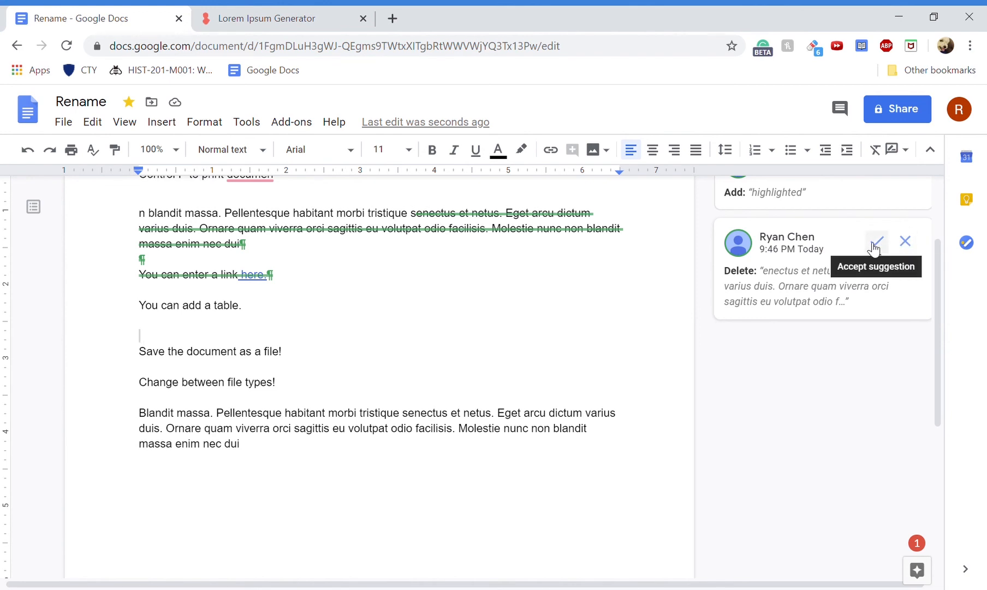
{"action": "left_click", "coordinate": [876, 243]}
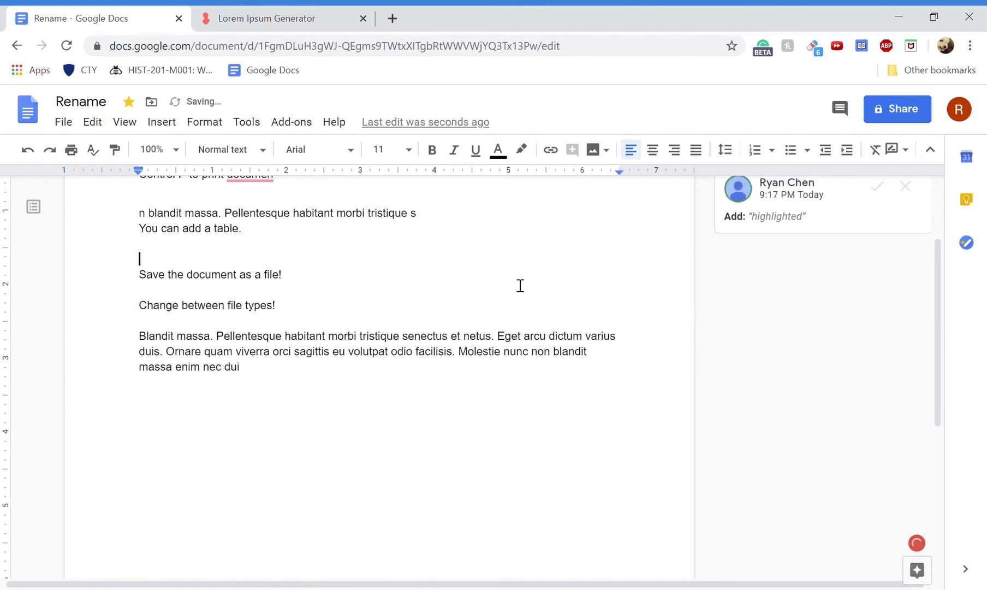
- Suggest inserting 'adfjlkdjfkla' right after 'facilis' in the Lorem ipsum paragraph
{"action": "left_click", "coordinate": [512, 322]}
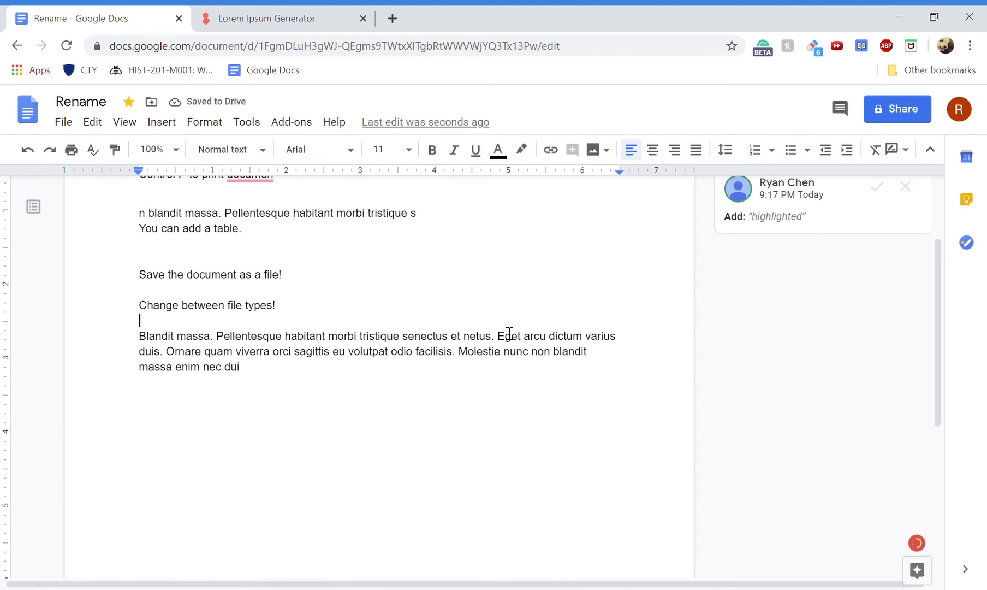
{"action": "left_click", "coordinate": [445, 352]}
{"action": "type", "text": "adfjlkdjfkla"}
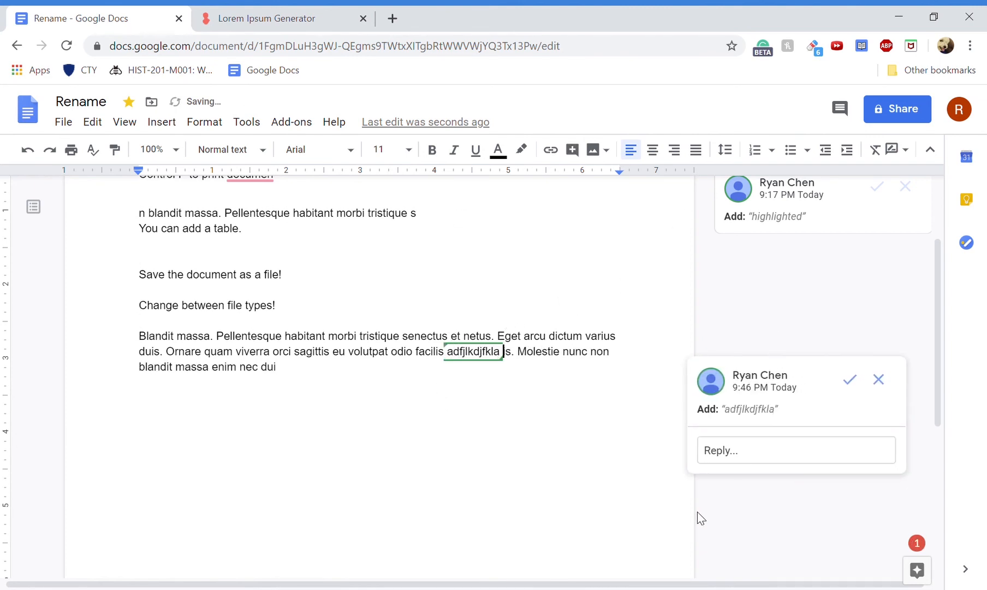
{"action": "left_click", "coordinate": [512, 387]}
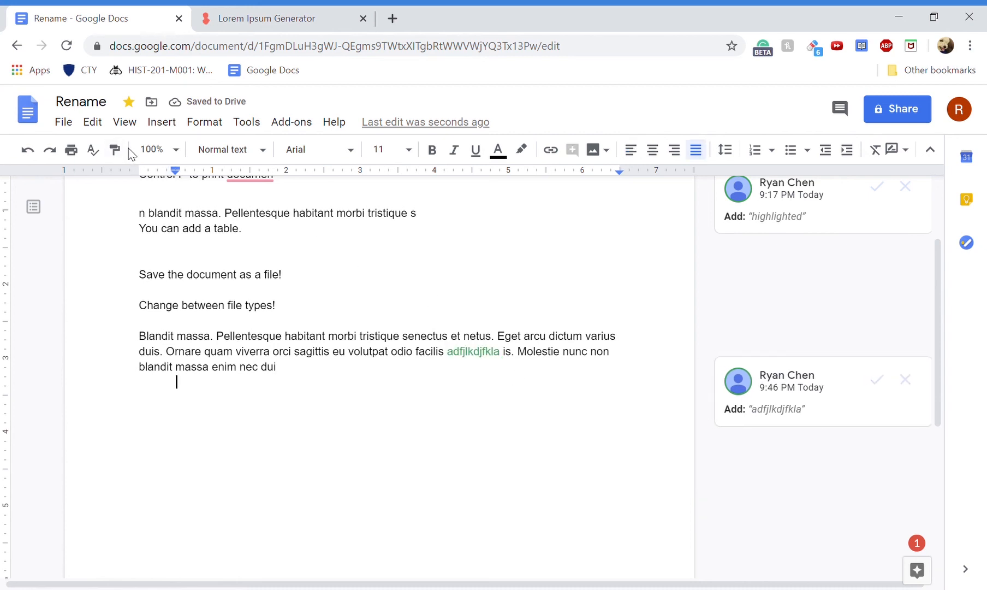
{"action": "left_click", "coordinate": [131, 105]}
- Hide and restore the menus, then reopen the Rename document from the Docs home page
{"action": "left_click", "coordinate": [926, 151]}
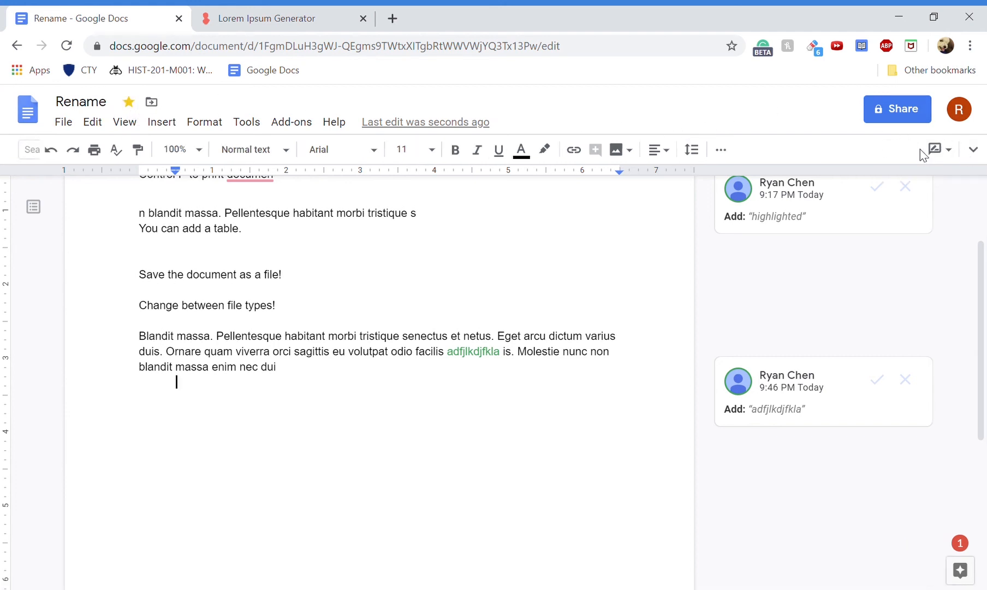
{"action": "left_click", "coordinate": [973, 100]}
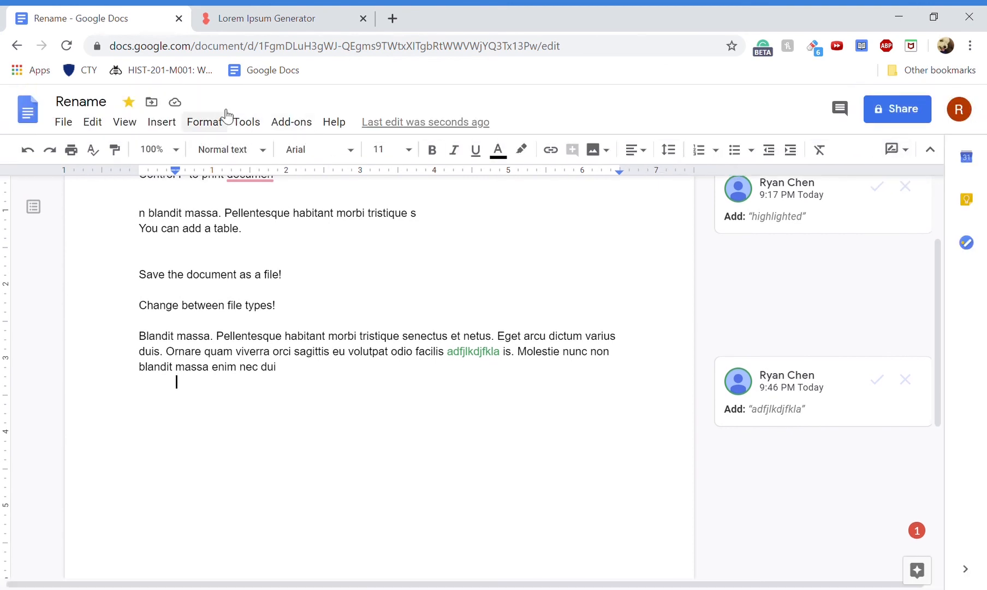
{"action": "left_click", "coordinate": [44, 119]}
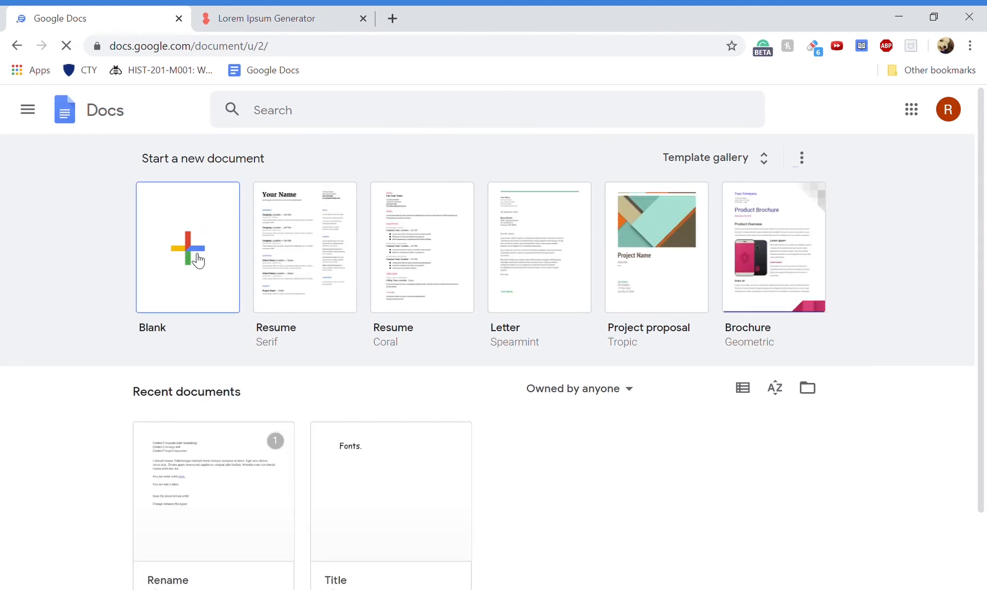
{"action": "scroll", "coordinate": [194, 257], "scroll_direction": "down", "scroll_amount": 2}
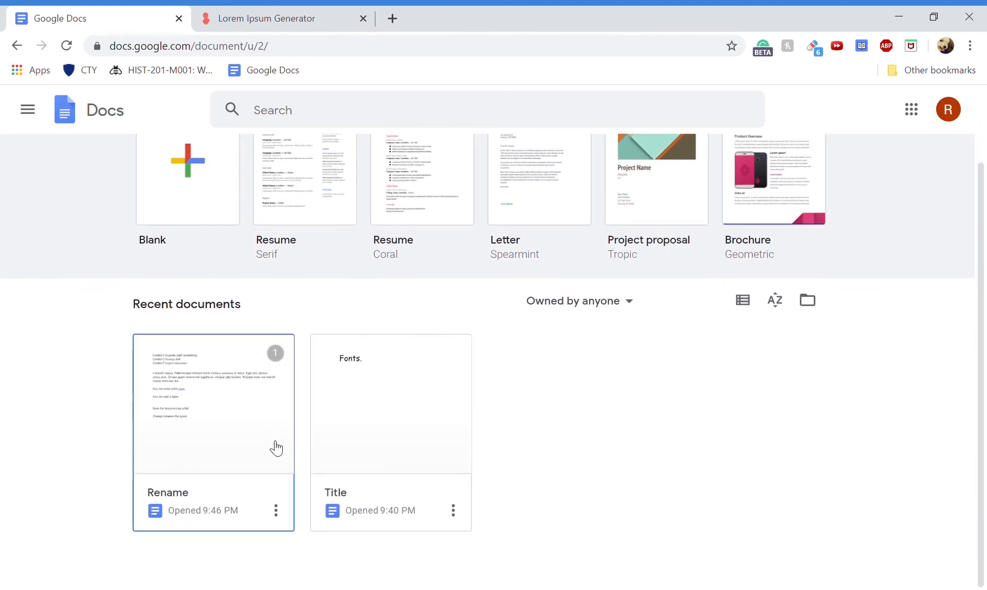
{"action": "left_click", "coordinate": [212, 435]}
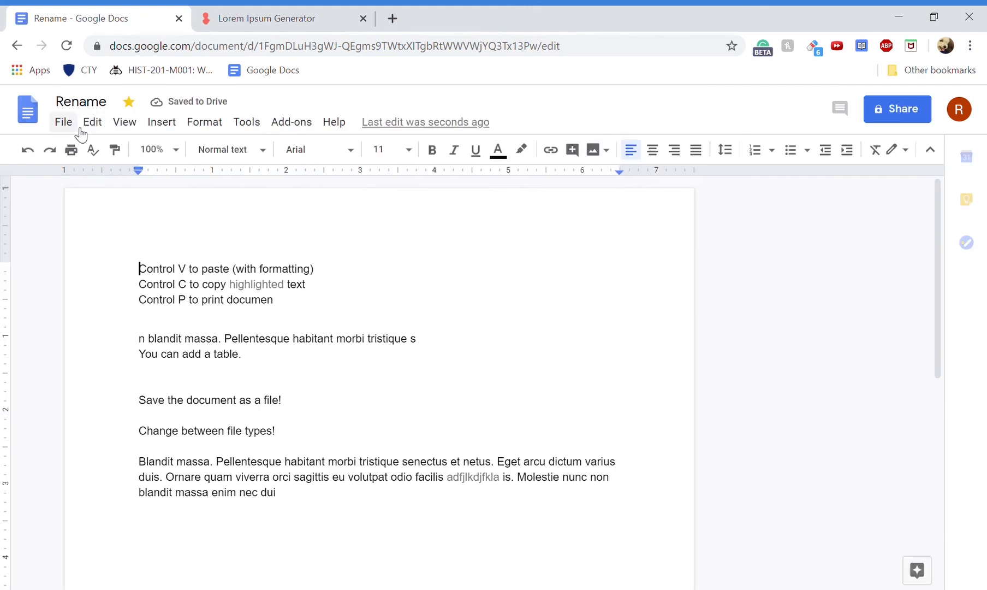
- Open File > Share for the Rename document, dismiss the tip, and focus the add-people field
{"action": "left_click", "coordinate": [70, 124]}
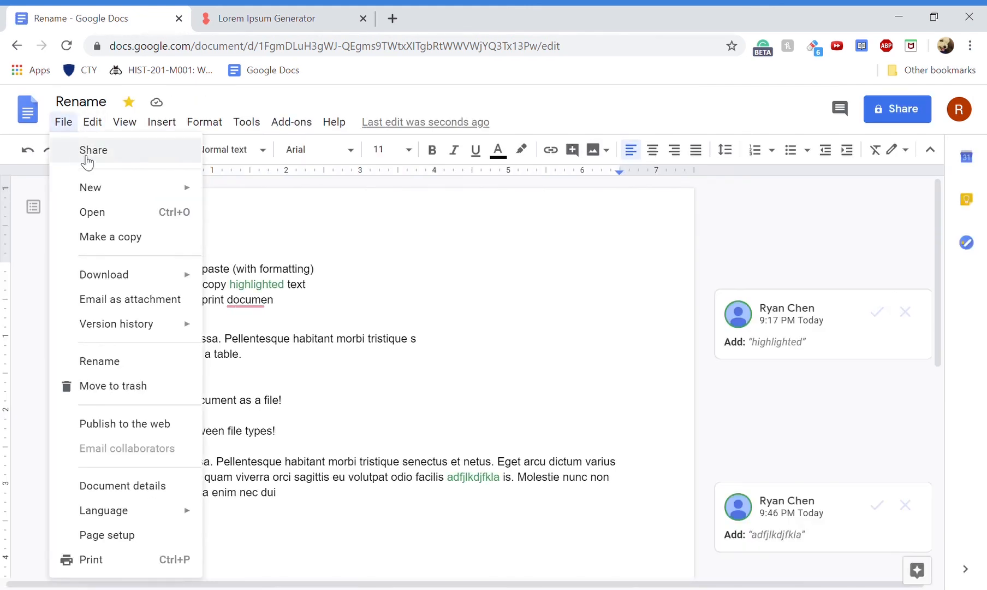
{"action": "left_click", "coordinate": [83, 153]}
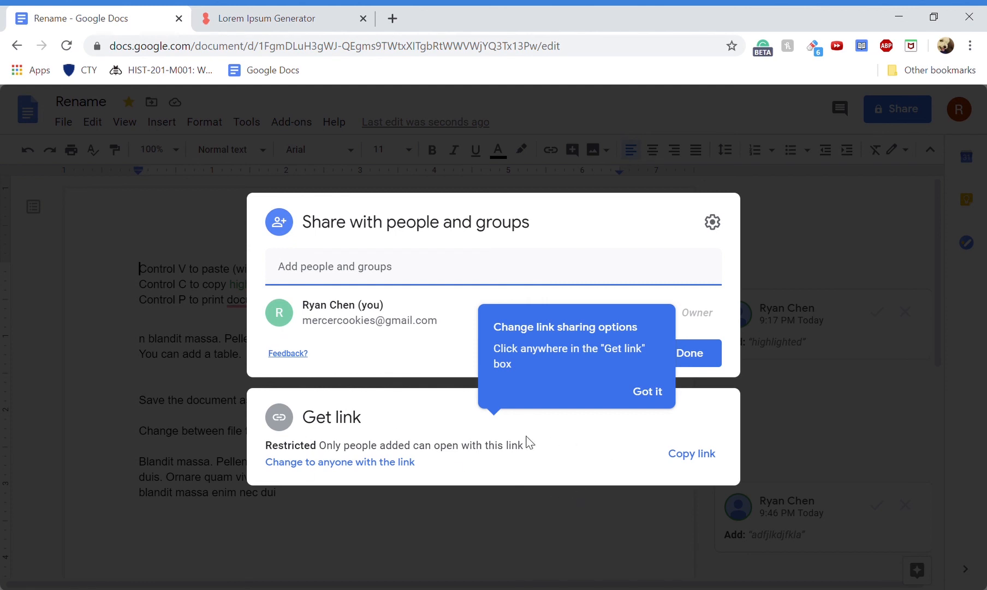
{"action": "left_click", "coordinate": [649, 391]}
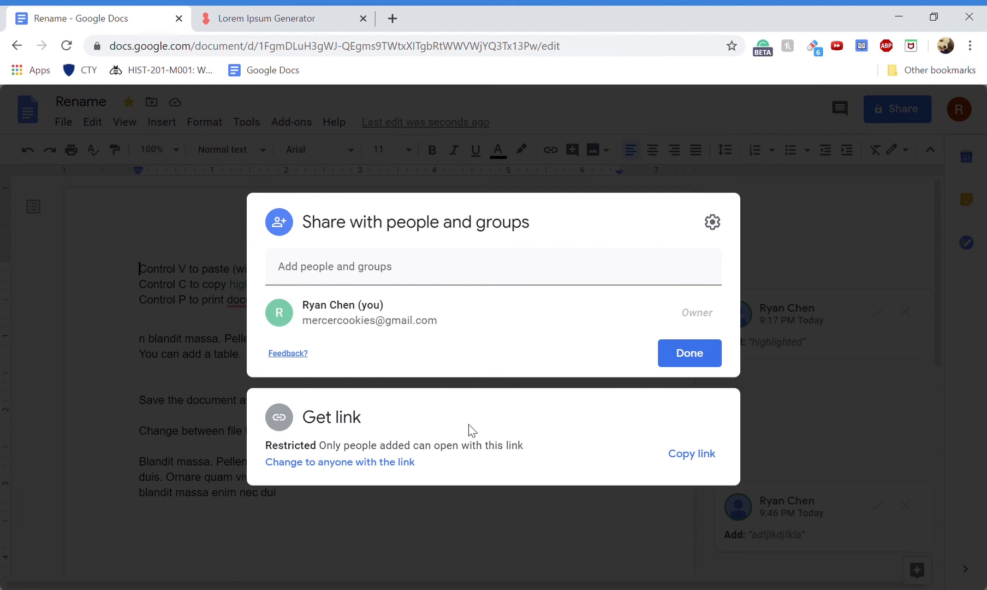
{"action": "left_click", "coordinate": [443, 284]}
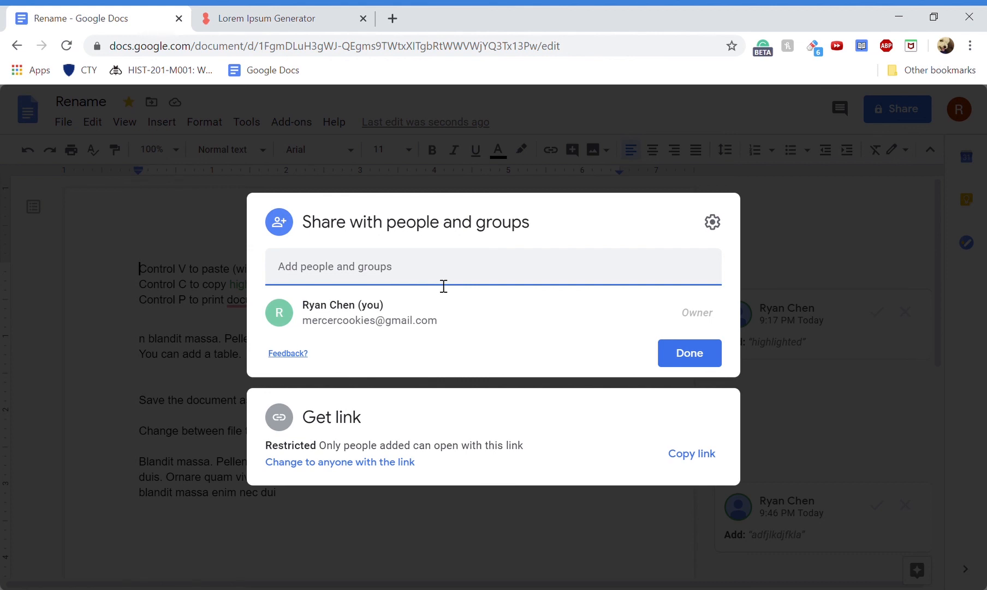
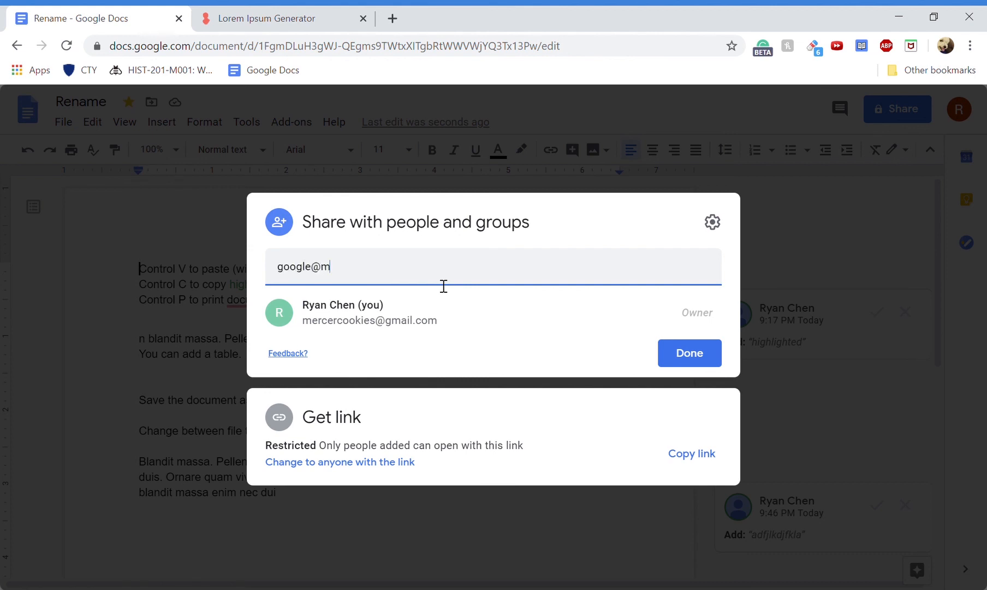
- Invite a recipient by e-mail address with the message 'Here are the form' and send
{"action": "key", "text": "Return"}
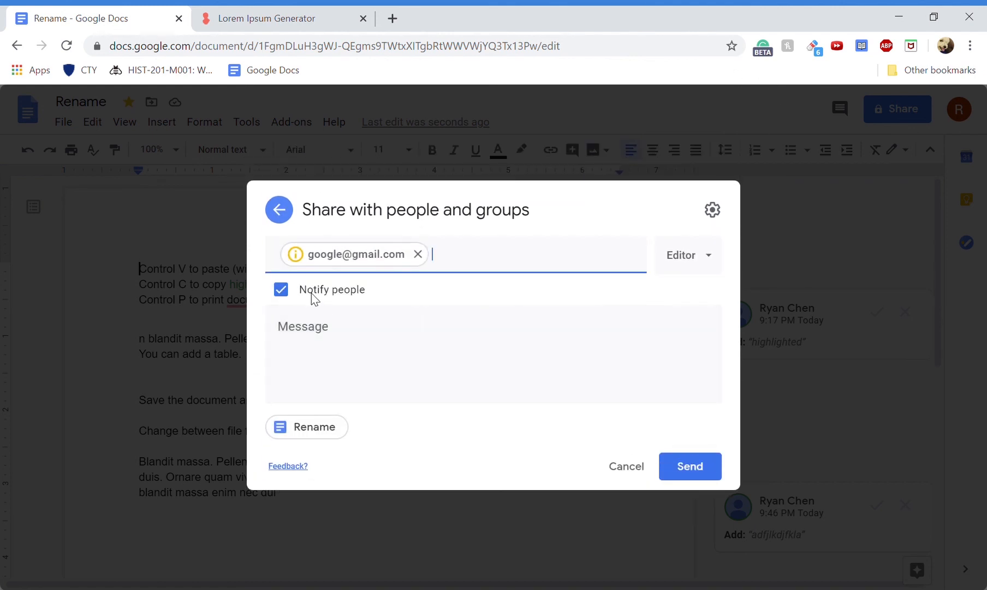
{"action": "left_click", "coordinate": [351, 346]}
{"action": "type", "text": "Here are t"}
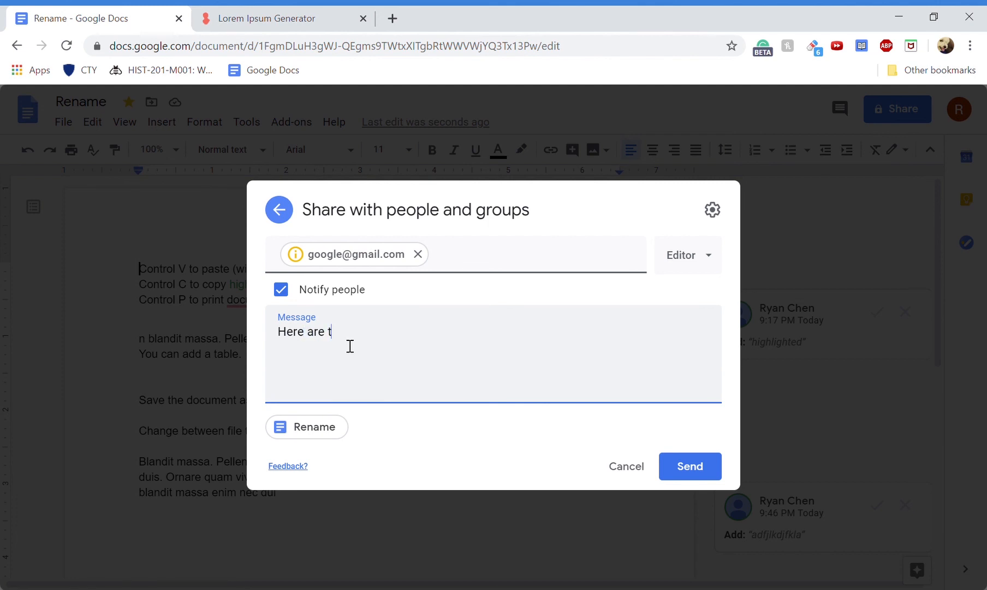
{"action": "type", "text": "he forms."}
{"action": "left_click", "coordinate": [689, 270]}
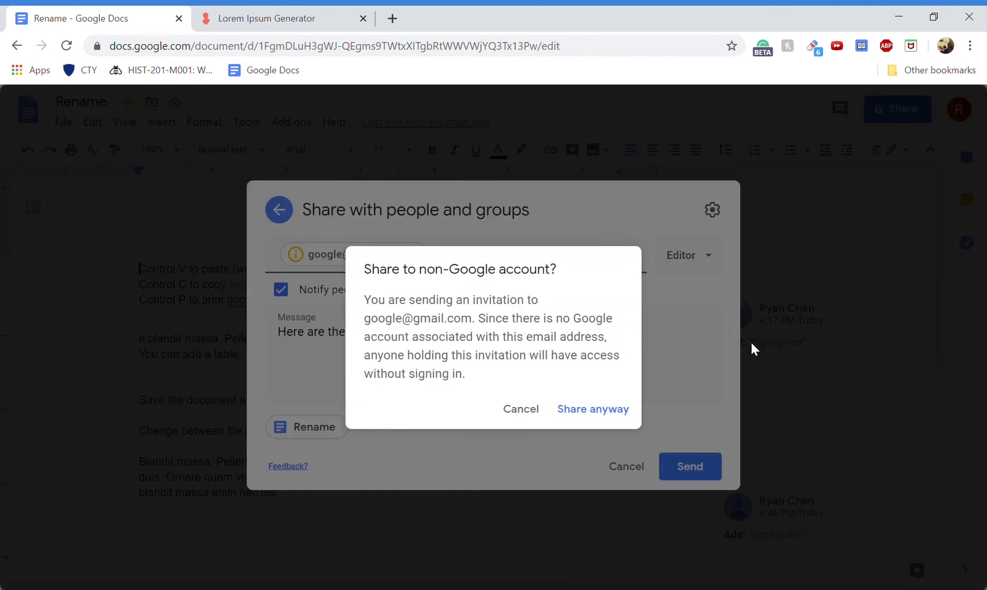
- Cancel the non-Google account warning, drop the invitation, and close the sharing settings
{"action": "left_click", "coordinate": [524, 410]}
{"action": "left_click", "coordinate": [622, 465]}
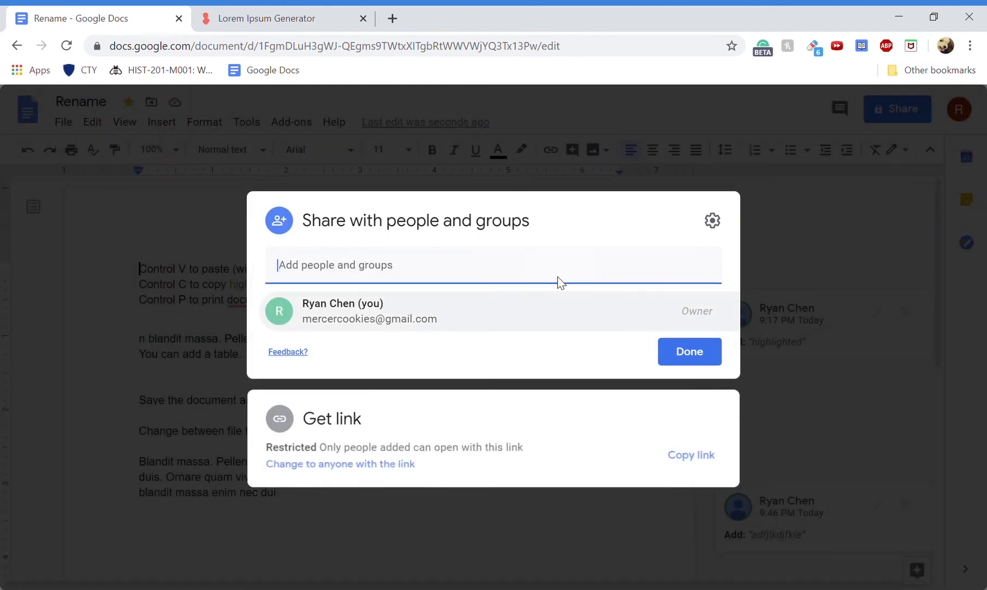
{"action": "left_click", "coordinate": [874, 251]}
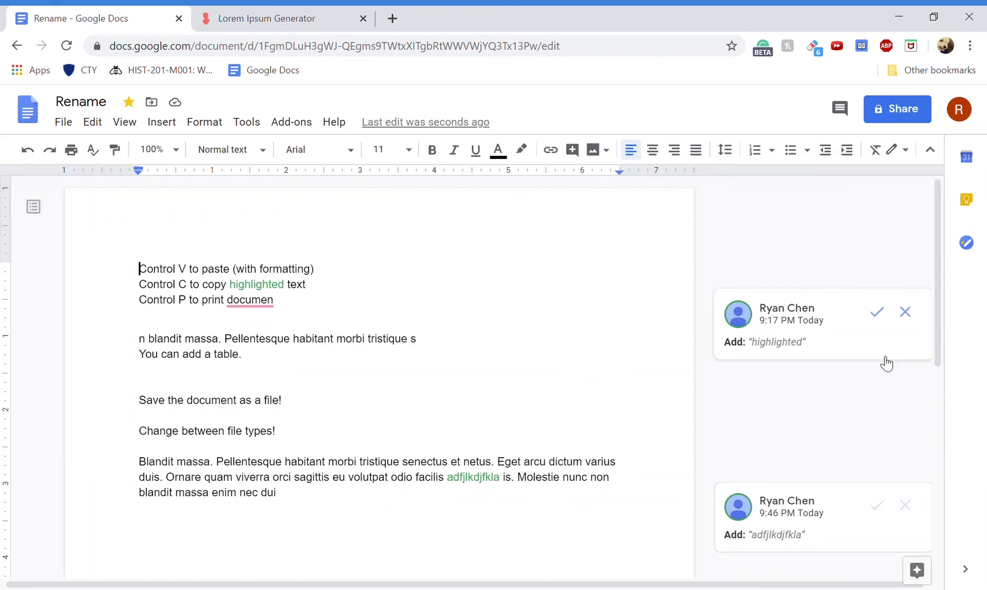